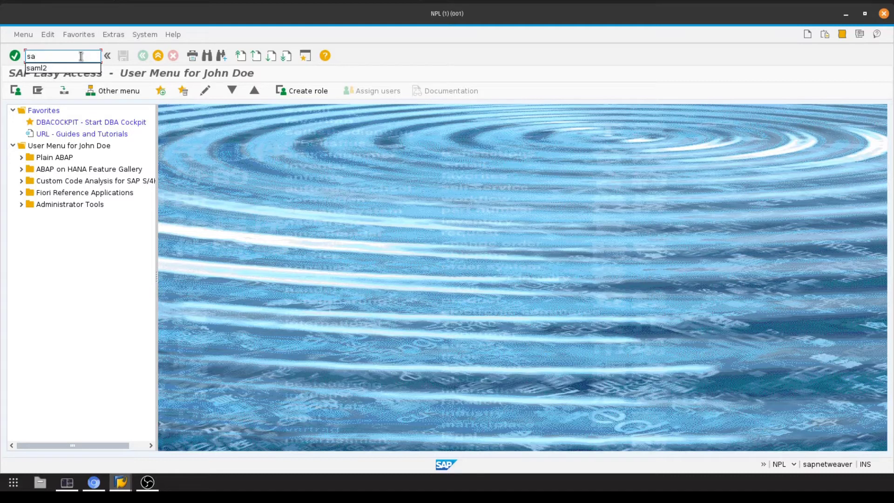
# Run transaction saml2 and show the Enable SAML 2.0 Support options for client 001
pyautogui.write('ml2')
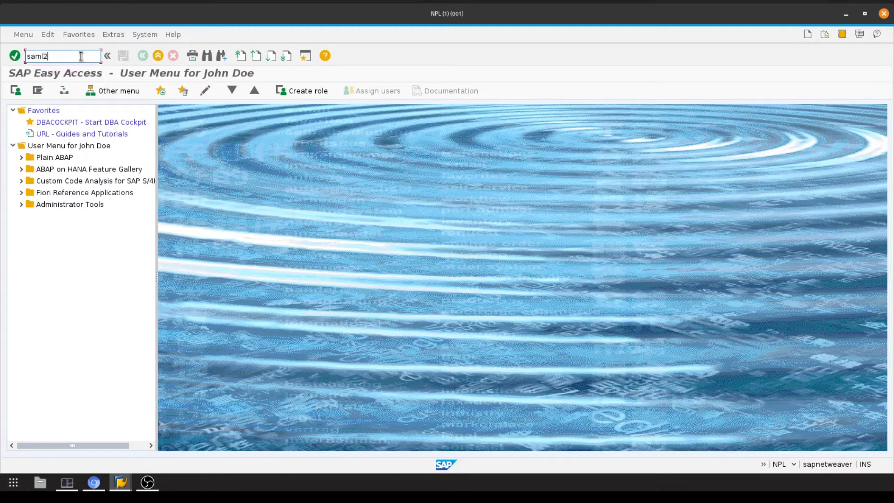
pyautogui.press('Return')
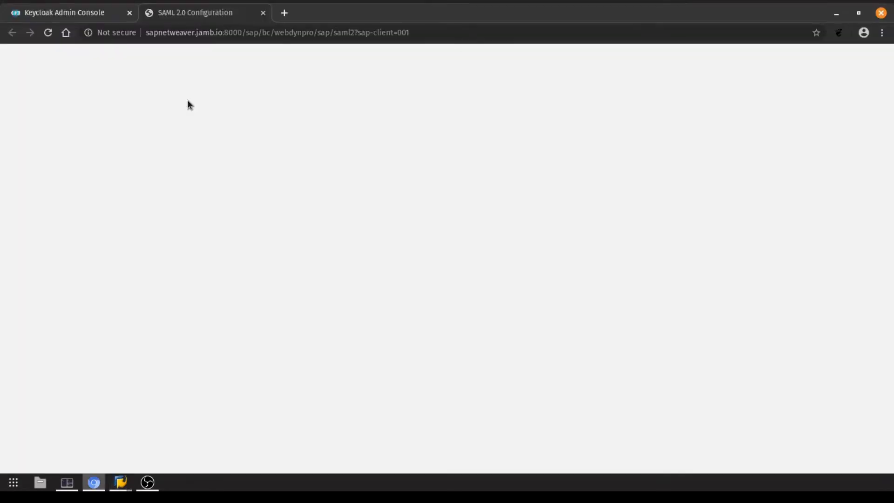
pyautogui.click(26, 122)
pyautogui.click(26, 122)
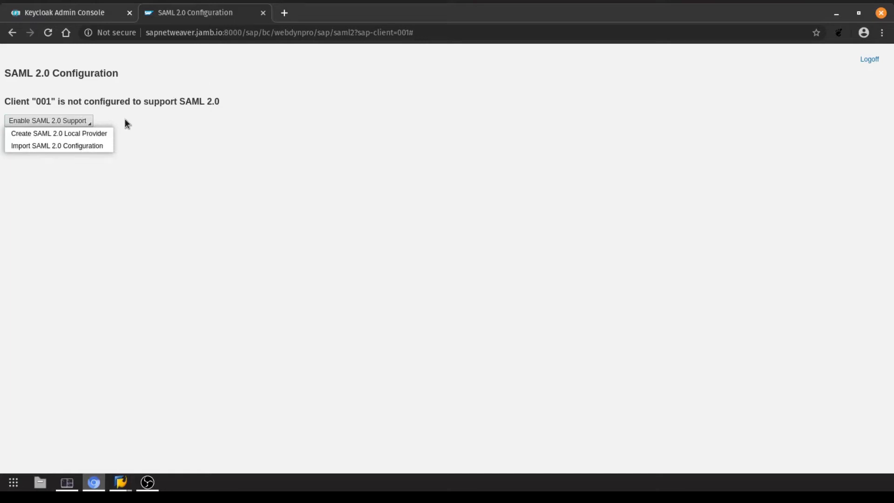
# Start a SAML 2.0 local provider named sapnetweaver.jamb.io and advance to service provider settings
pyautogui.click(52, 135)
pyautogui.write('sap')
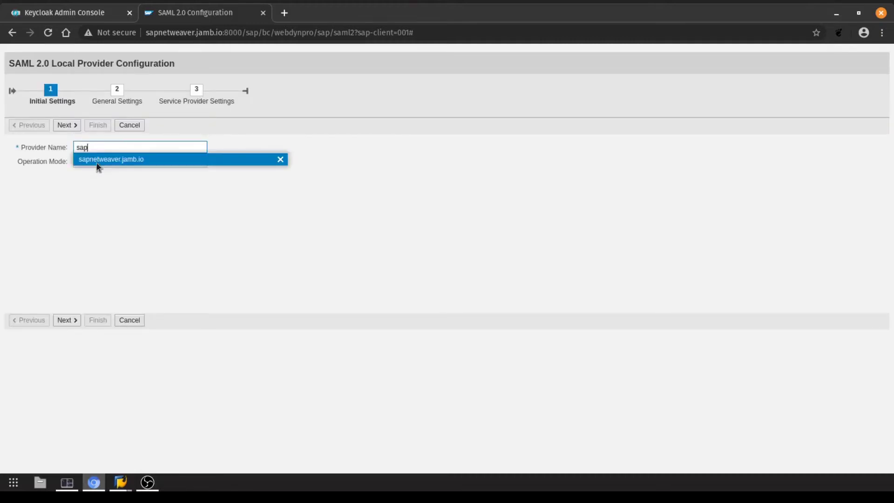
pyautogui.click(93, 158)
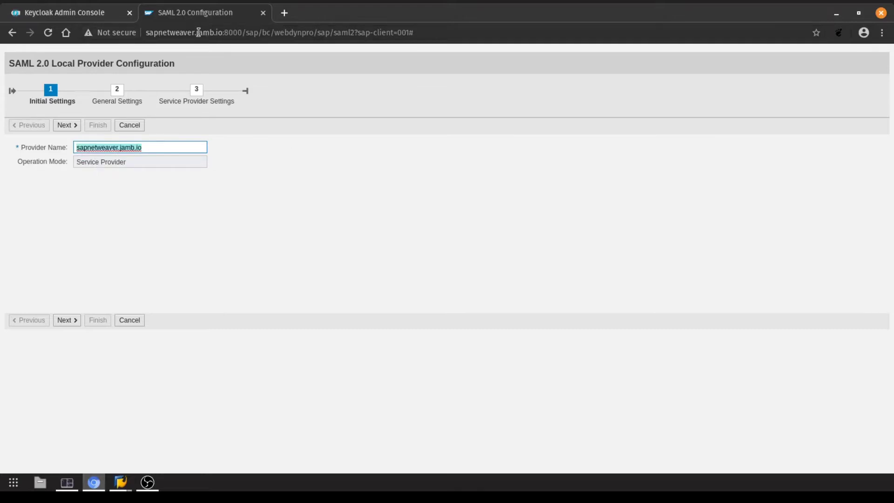
pyautogui.click(67, 320)
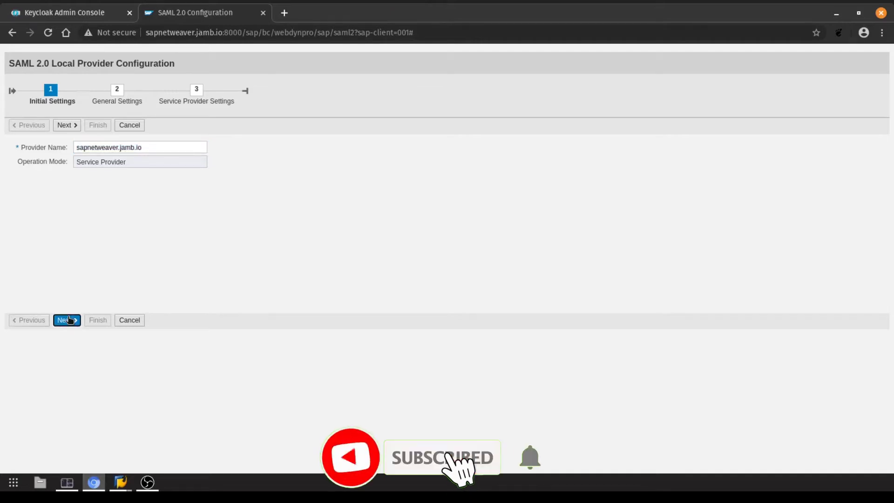
pyautogui.click(75, 320)
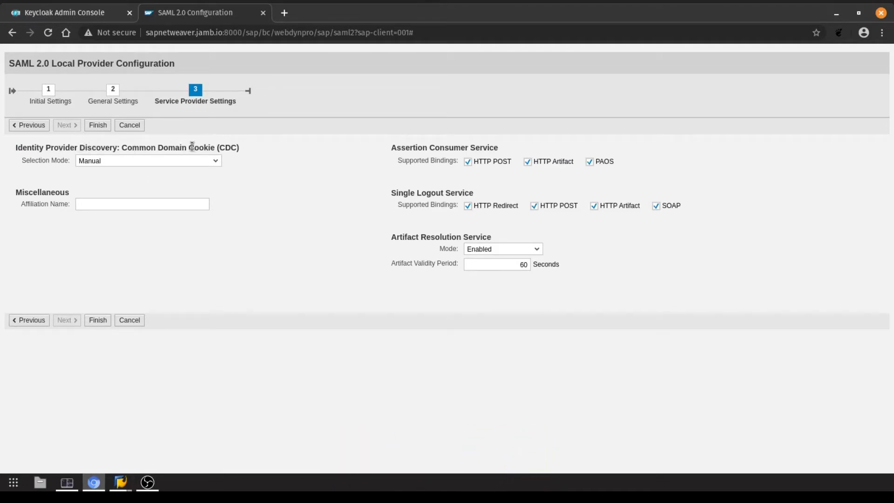
# Set identity provider discovery selection mode to Automatic and finish the local provider wizard
pyautogui.click(118, 162)
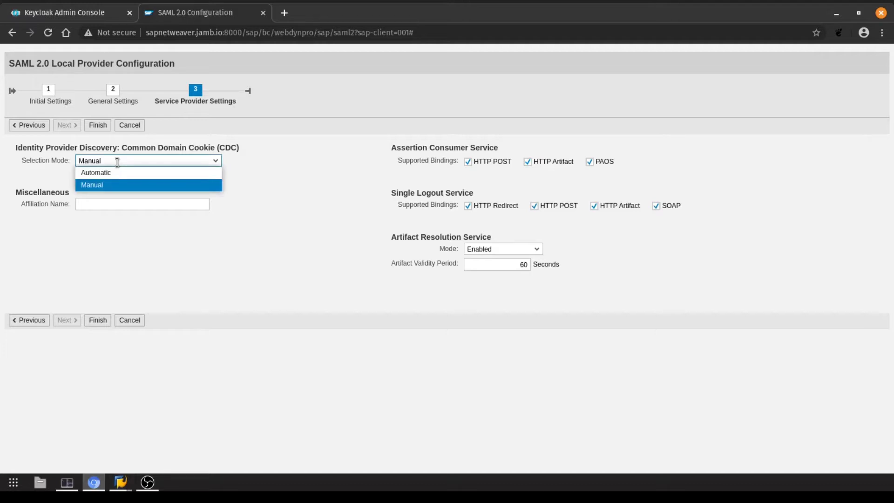
pyautogui.click(141, 175)
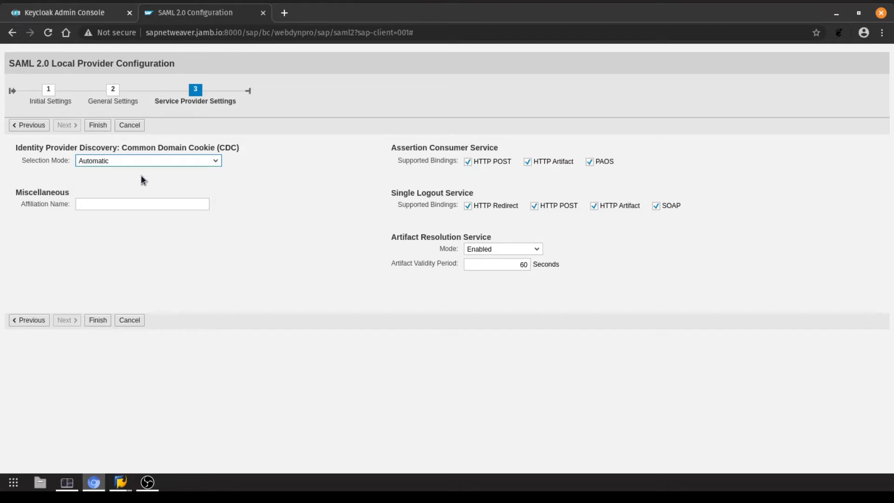
pyautogui.click(95, 320)
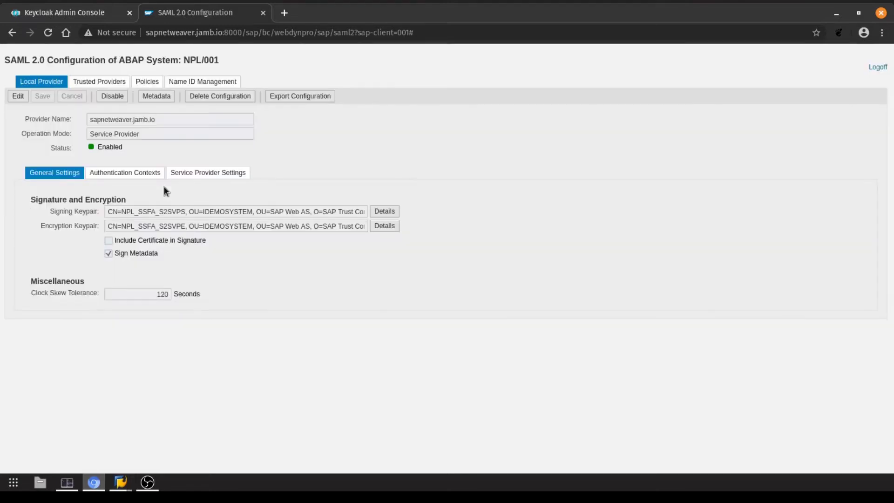
# Check the still-empty Trusted Providers list, then switch to the Keycloak Admin Console
pyautogui.click(94, 82)
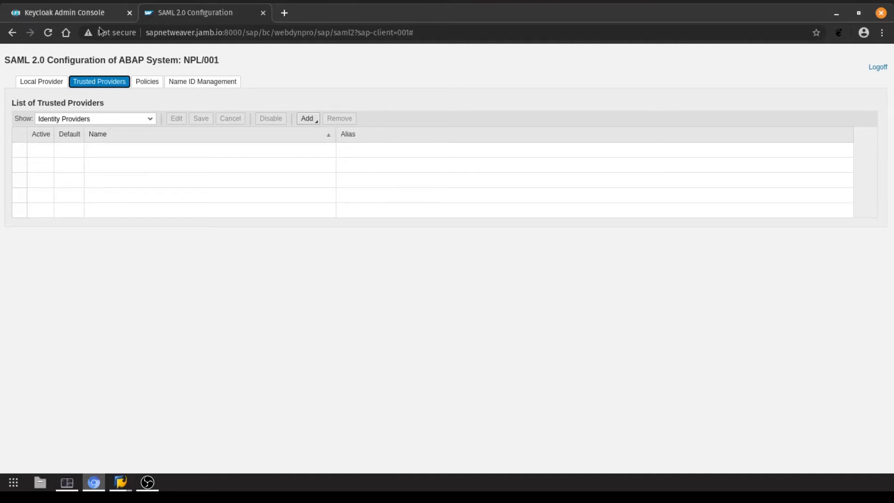
pyautogui.click(69, 15)
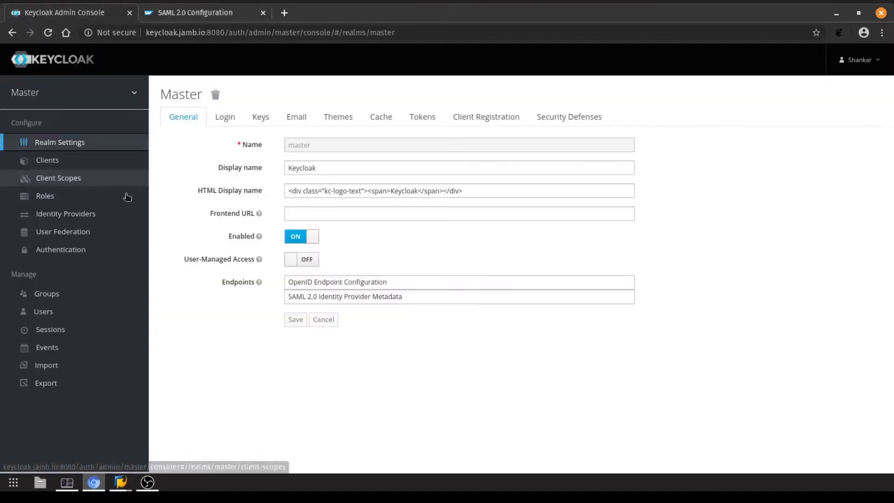
# Save the master realm's SAML 2.0 identity provider metadata as keycloakmeta.xml, replacing the old copy
pyautogui.rightClick(331, 301)
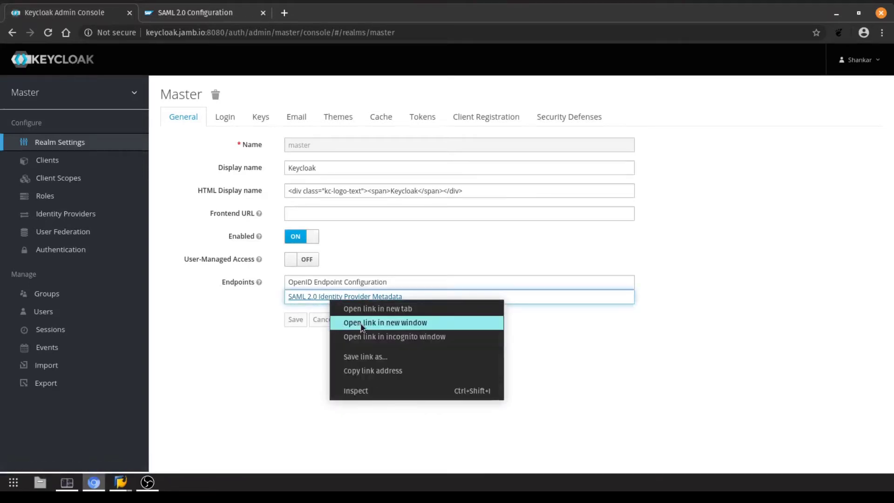
pyautogui.click(364, 357)
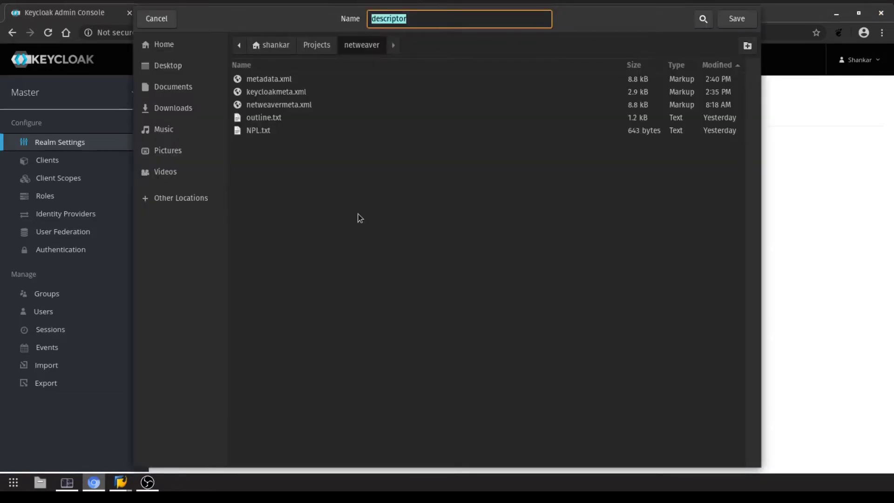
pyautogui.click(278, 94)
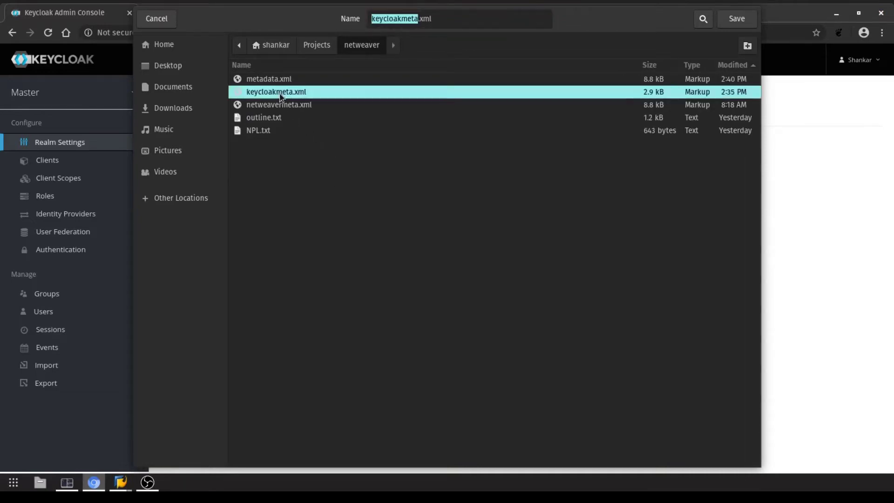
pyautogui.click(736, 19)
pyautogui.click(517, 278)
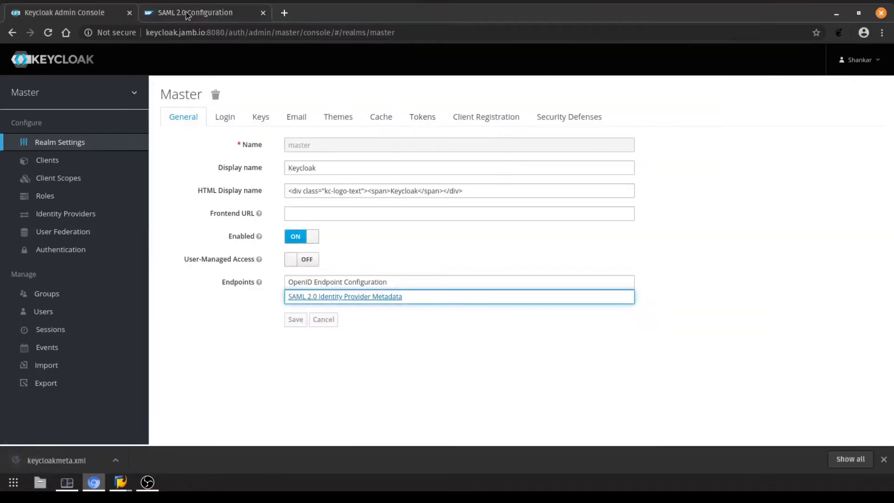
pyautogui.click(198, 14)
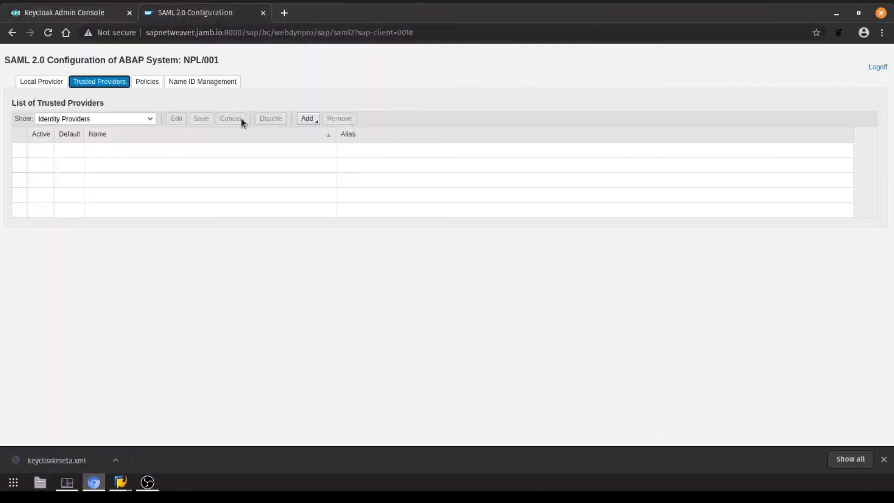
# Add a trusted identity provider by uploading keycloakmeta.xml and advance to provider naming
pyautogui.click(307, 119)
pyautogui.click(308, 119)
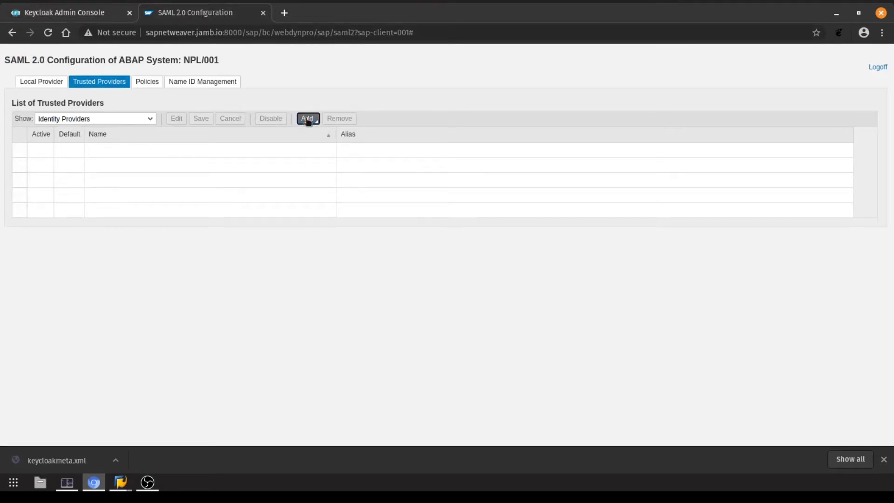
pyautogui.click(316, 143)
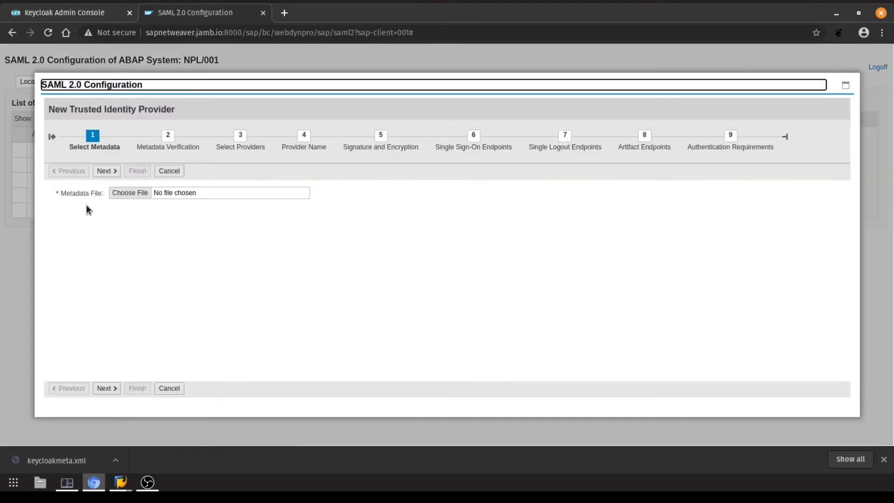
pyautogui.click(127, 195)
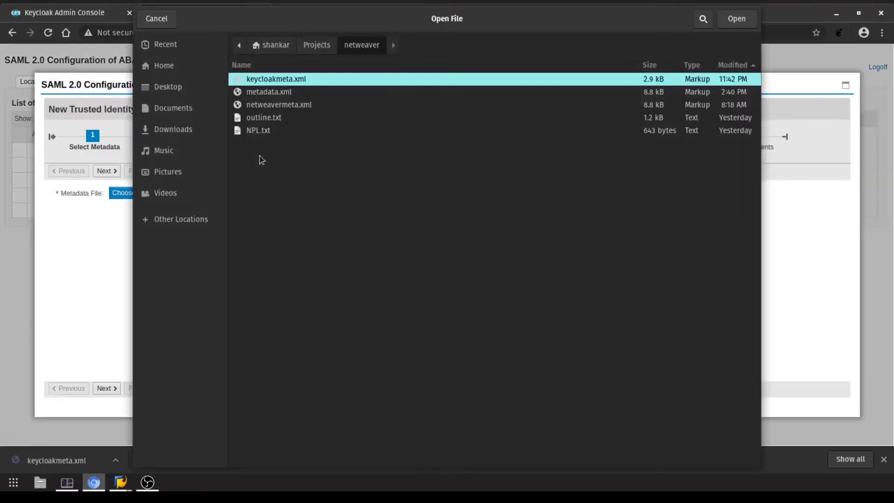
pyautogui.doubleClick(267, 83)
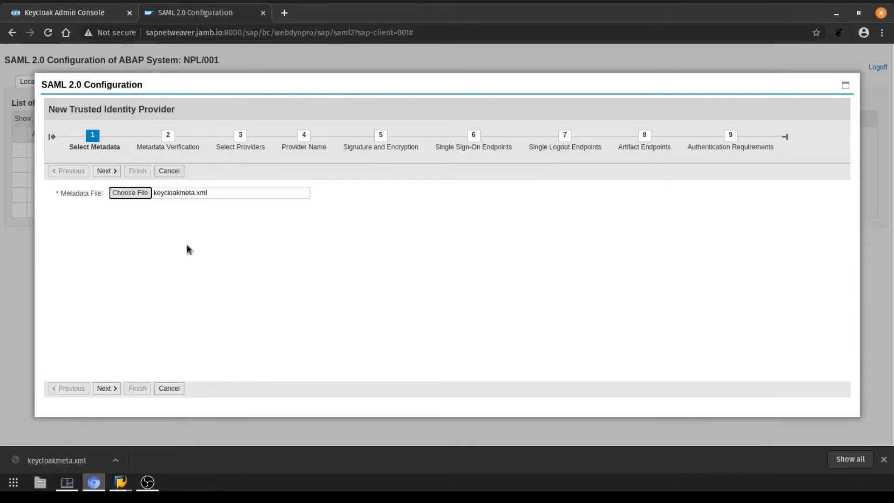
pyautogui.click(107, 388)
pyautogui.click(138, 207)
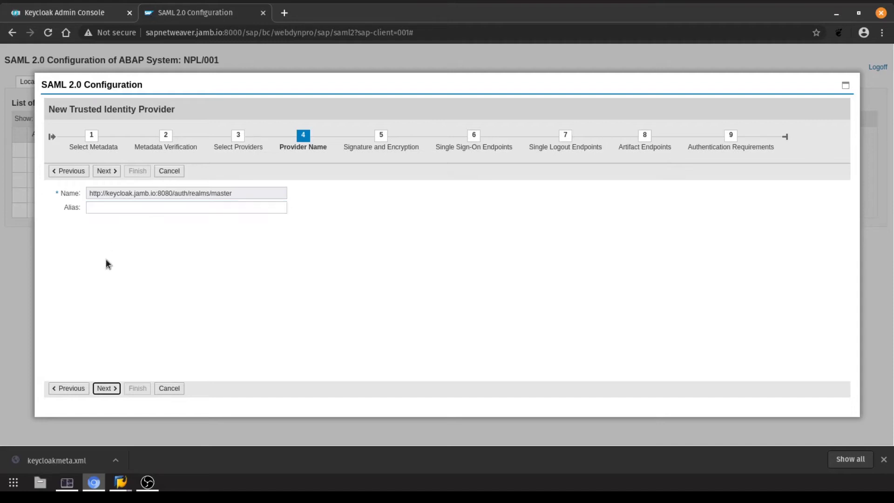
# Accept the Keycloak realm name and keep SHA-1 as the digest algorithm
pyautogui.click(106, 388)
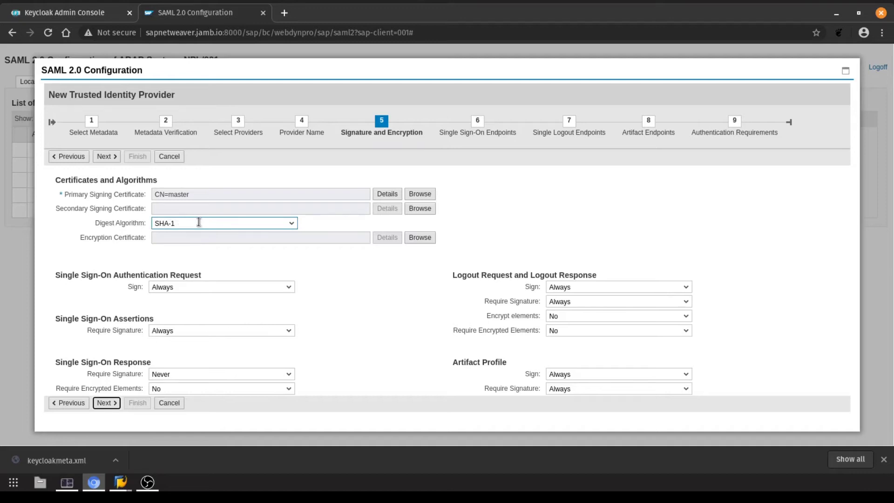
pyautogui.click(291, 222)
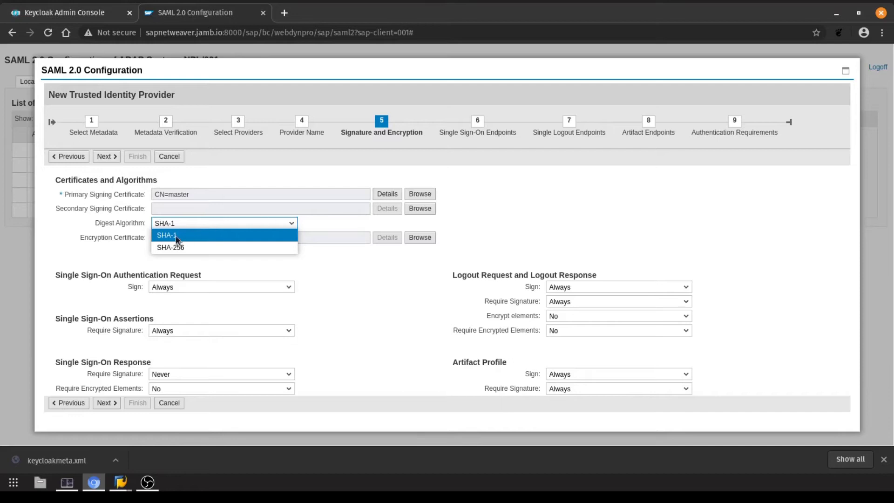
pyautogui.click(104, 248)
pyautogui.click(107, 404)
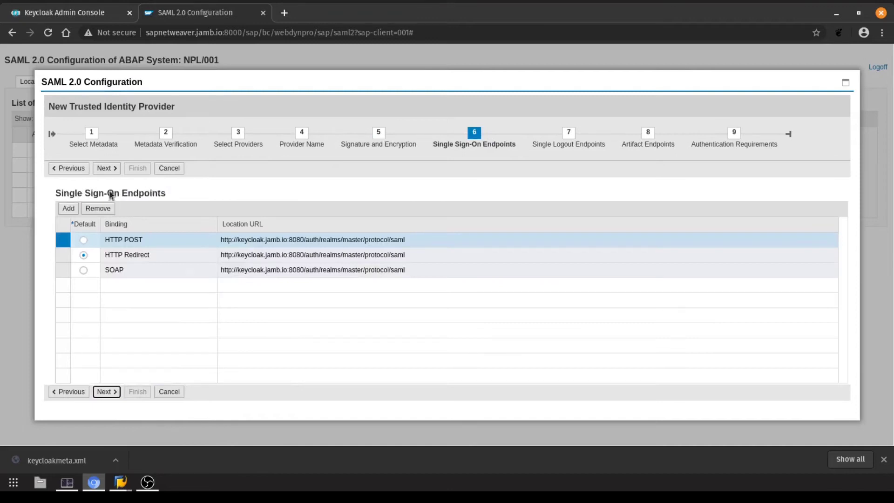
# Skip the logout and artifact endpoints and set Comparison Method to Minimum
pyautogui.click(106, 392)
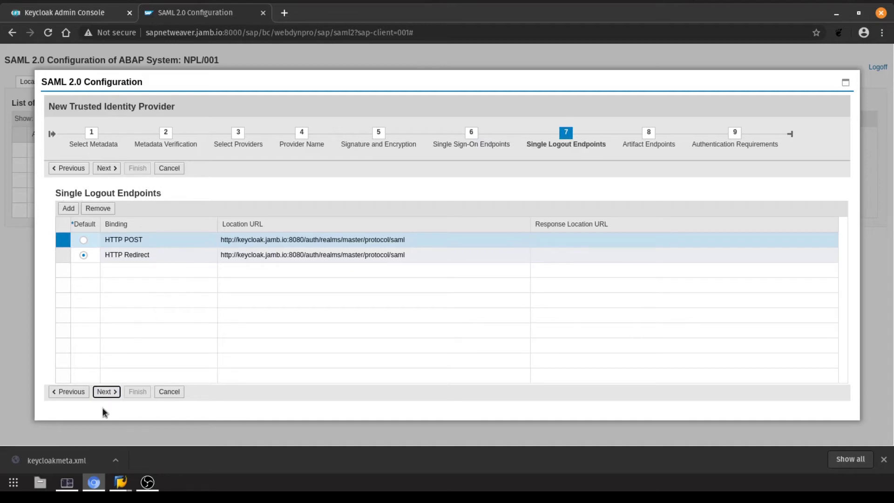
pyautogui.click(106, 391)
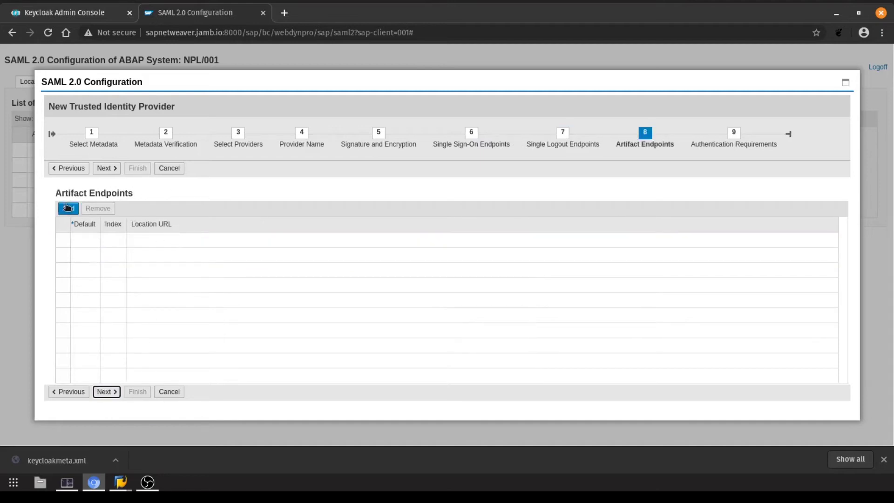
pyautogui.click(114, 393)
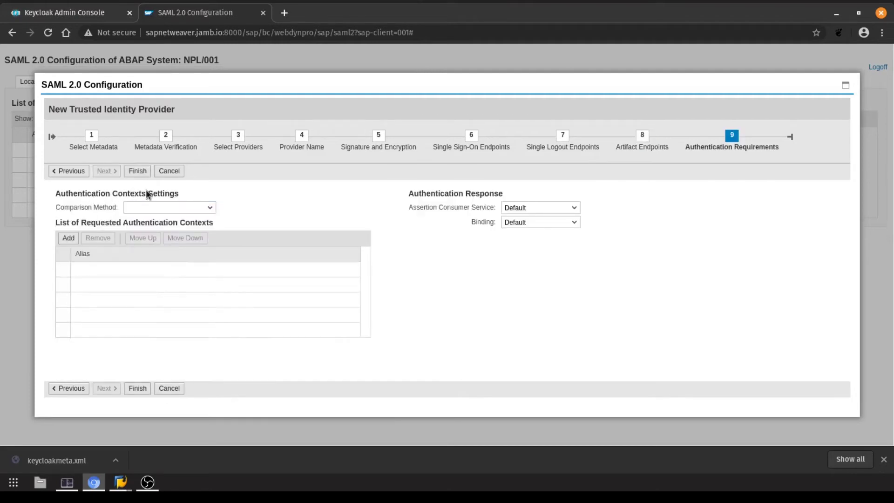
pyautogui.click(206, 207)
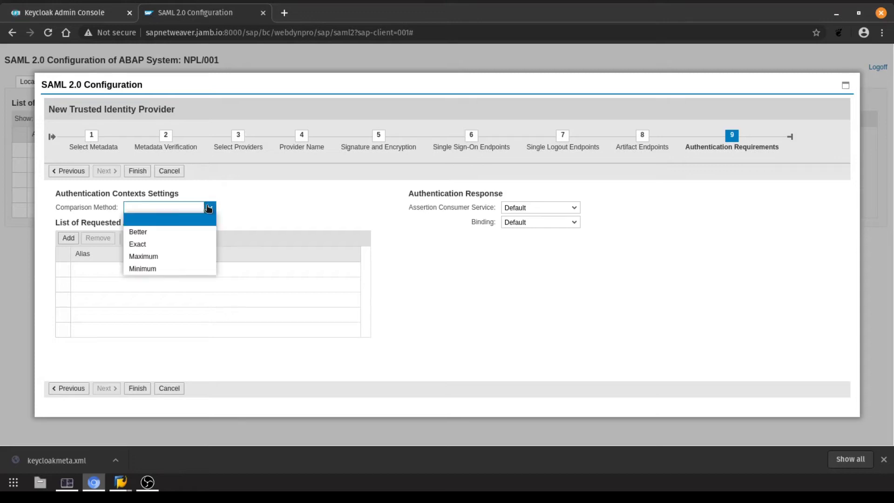
pyautogui.click(159, 270)
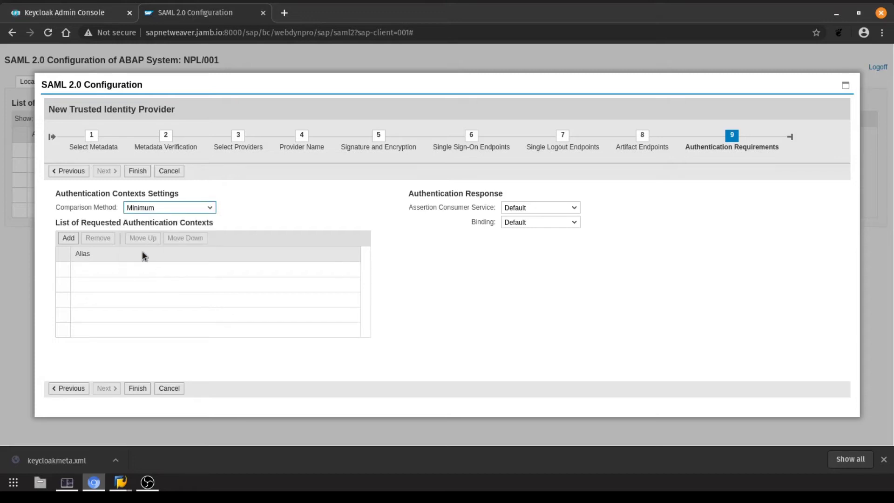
# Add PasswordProtectedTransport as the requested authentication context and finish the wizard
pyautogui.click(68, 238)
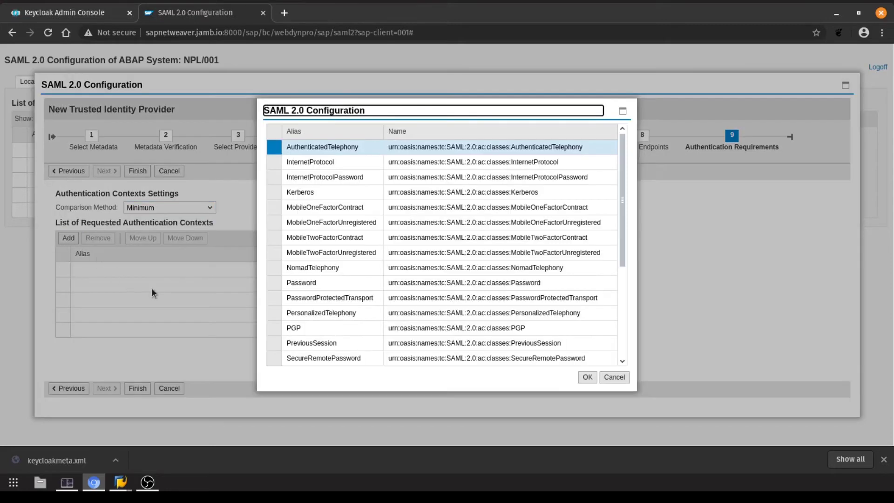
pyautogui.click(274, 298)
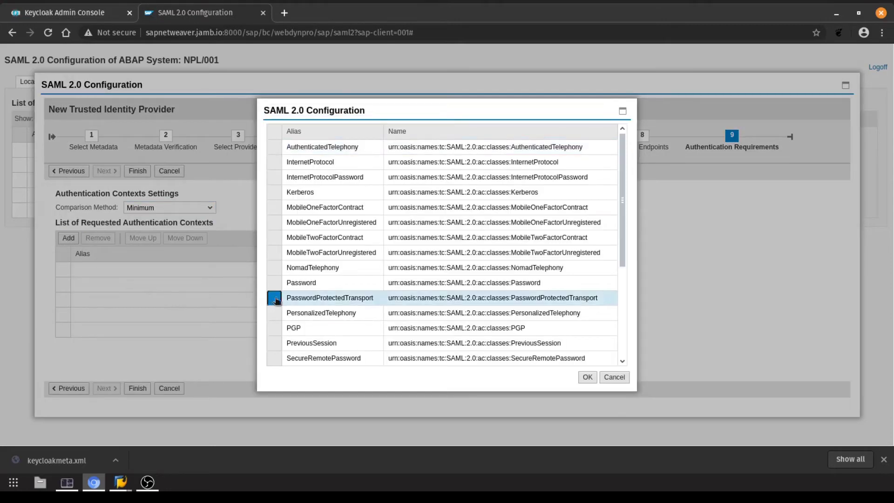
pyautogui.click(589, 378)
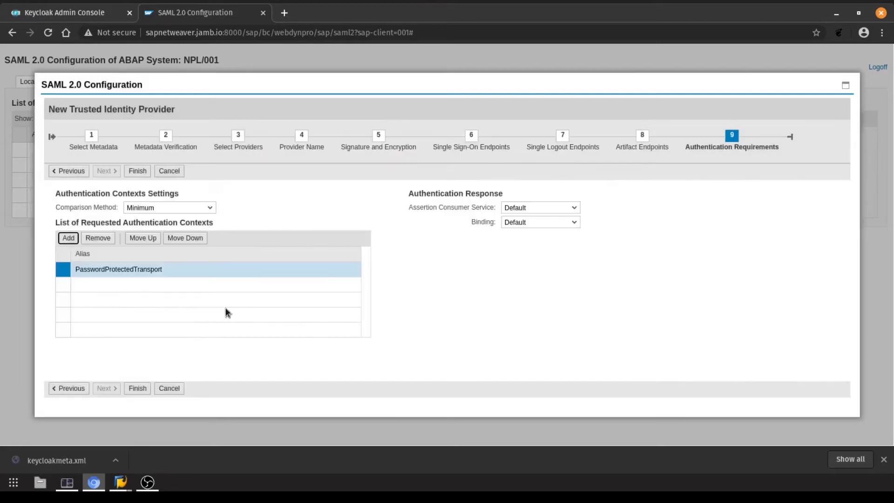
pyautogui.click(138, 388)
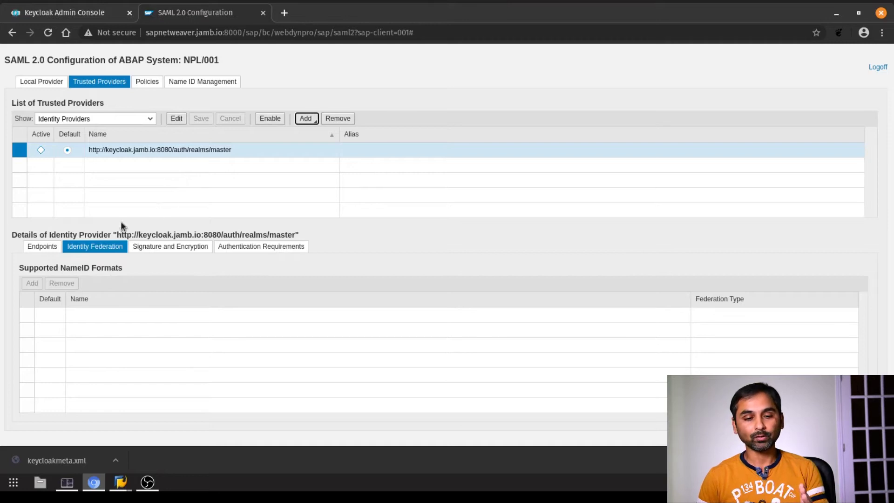
# Edit the Keycloak provider and add an E-mail NameID format under Identity Federation
pyautogui.click(176, 119)
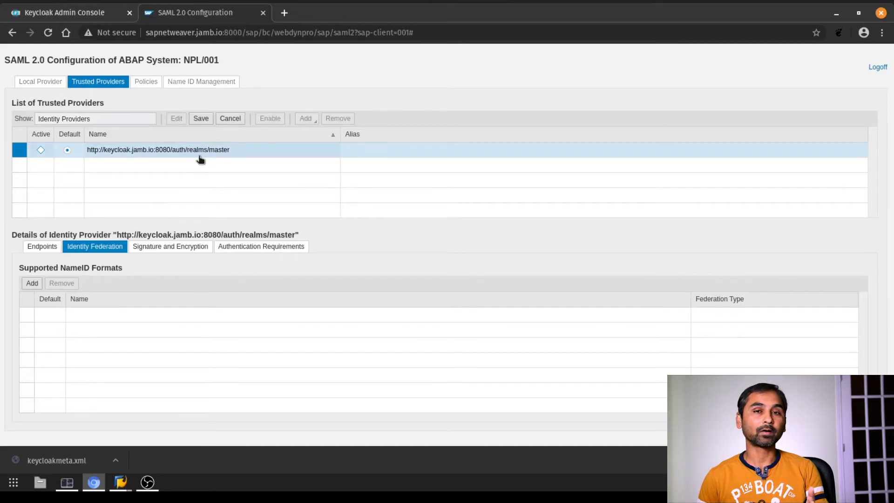
pyautogui.click(32, 284)
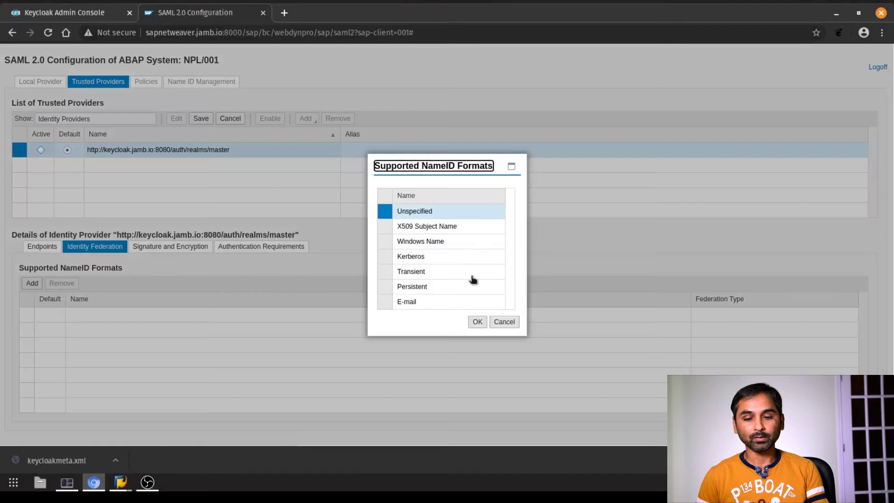
pyautogui.click(385, 302)
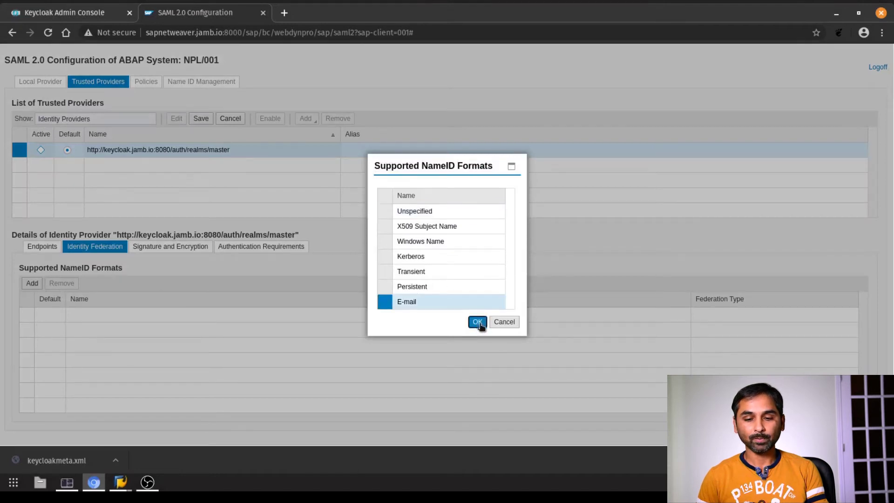
pyautogui.click(478, 322)
# Set User ID Mapping Mode to Logon Alias and save the provider
pyautogui.scroll(-1, 384, 219)
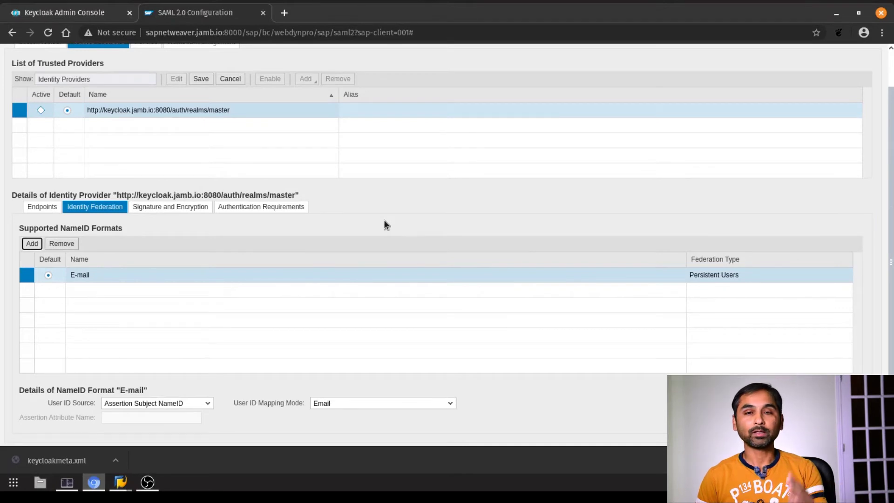
pyautogui.click(451, 405)
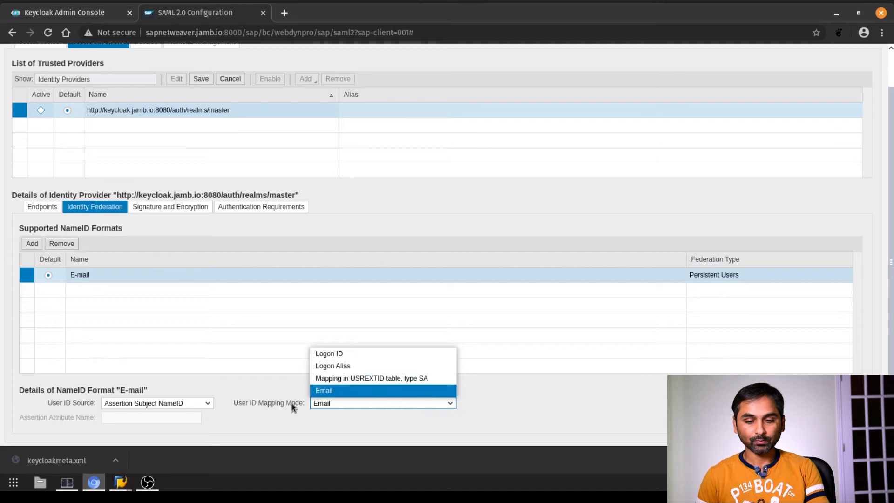
pyautogui.click(336, 367)
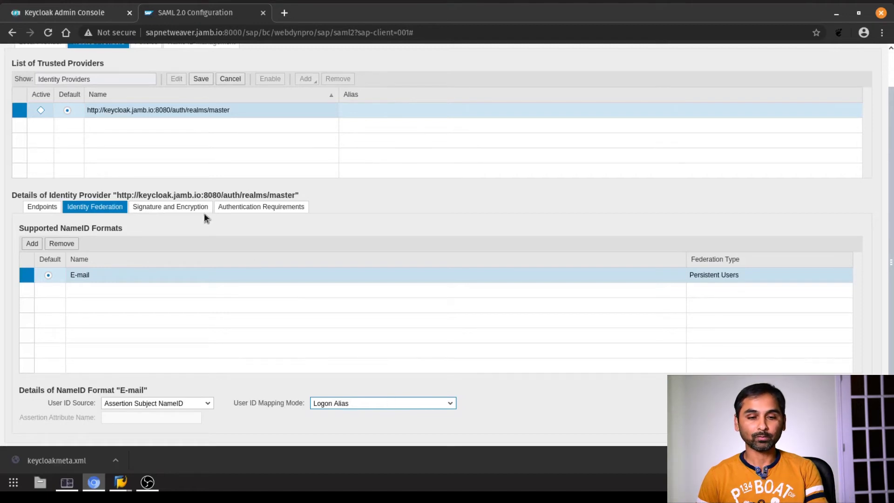
pyautogui.click(201, 79)
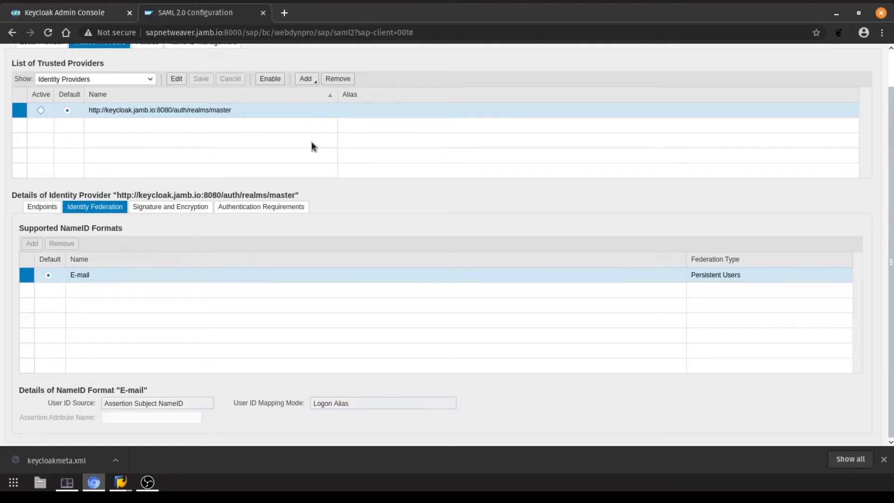
# Enable the Keycloak trusted provider, confirm, and display the Local Provider settings
pyautogui.click(280, 80)
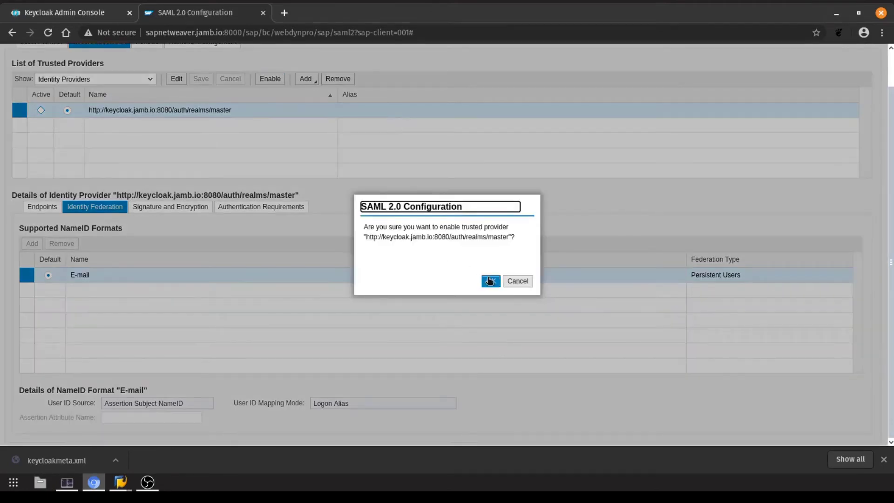
pyautogui.click(490, 280)
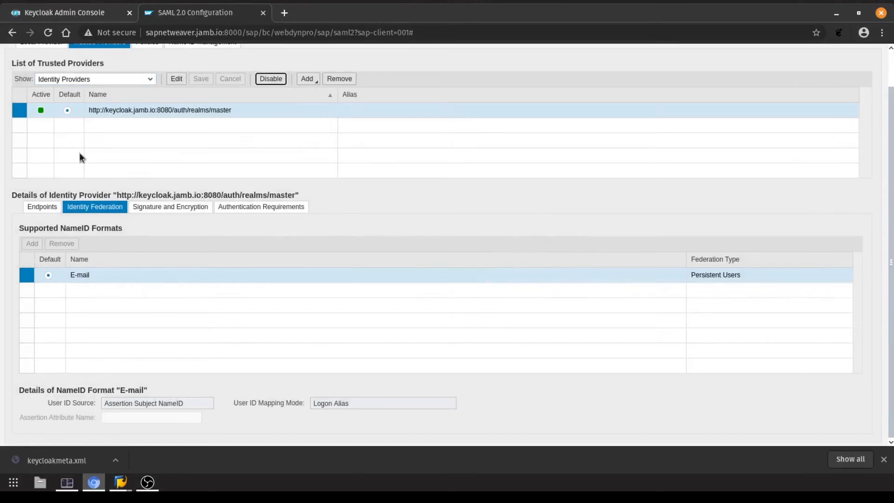
pyautogui.scroll(1, 77, 149)
pyautogui.click(40, 80)
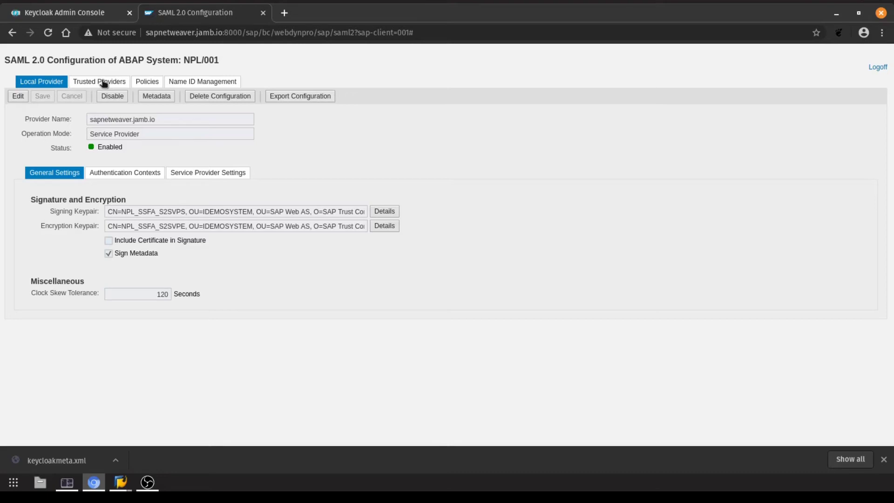
pyautogui.click(81, 19)
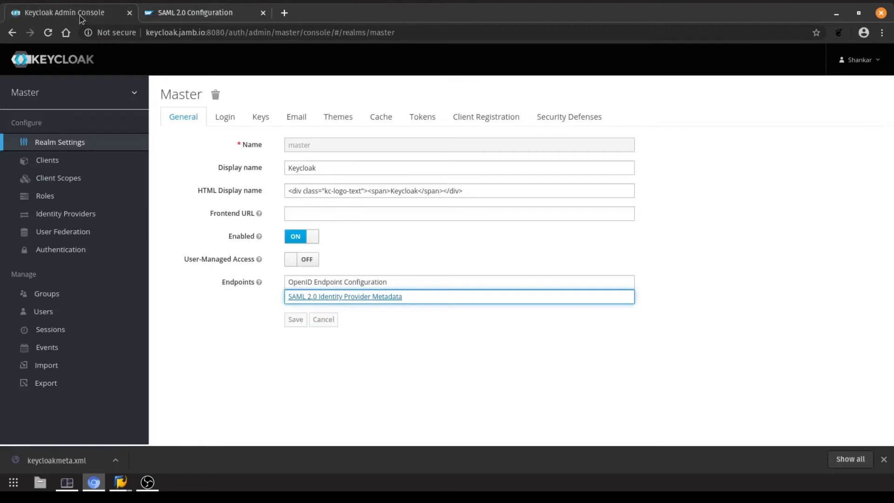
pyautogui.click(59, 163)
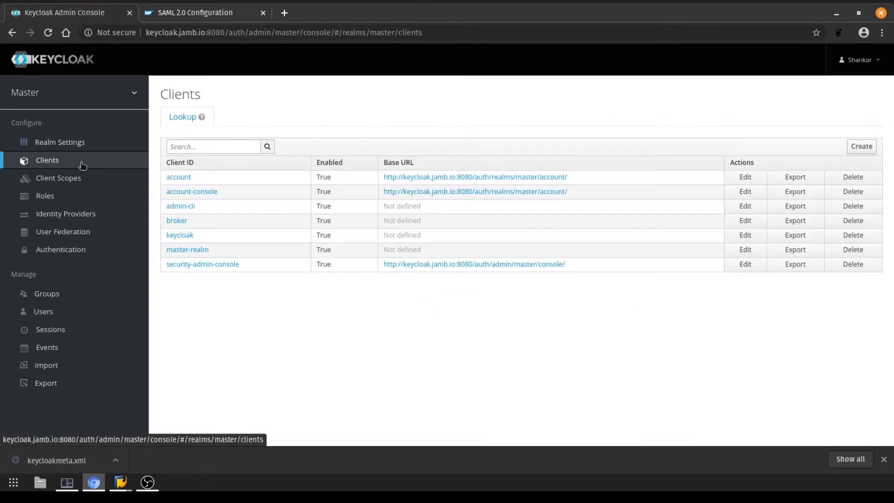
pyautogui.click(224, 12)
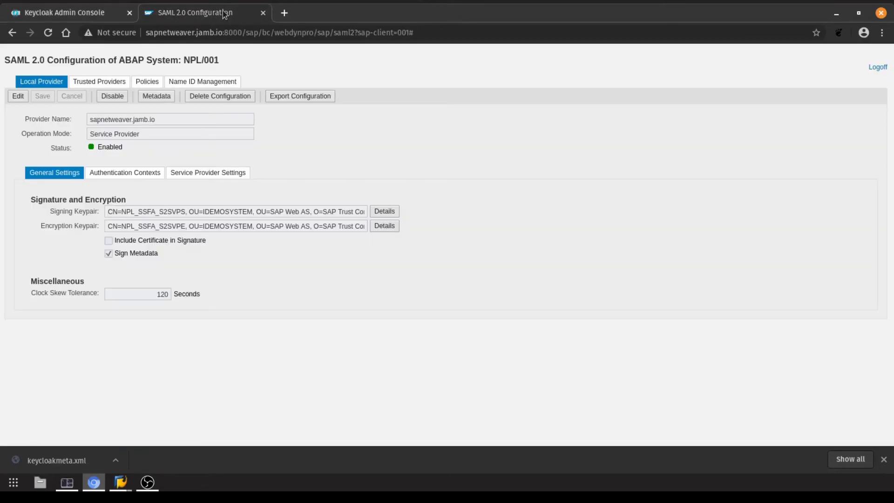
# Download the service provider metadata with the Application Service Provider option unchecked
pyautogui.click(152, 97)
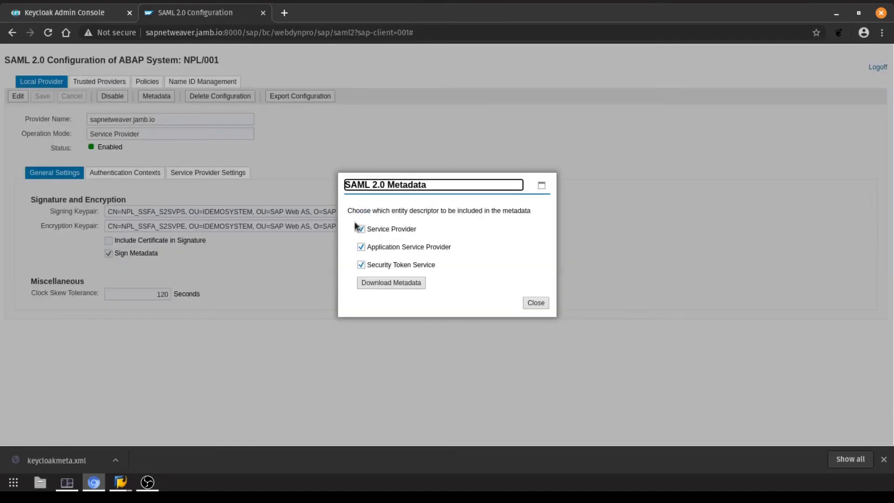
pyautogui.click(384, 247)
pyautogui.click(387, 282)
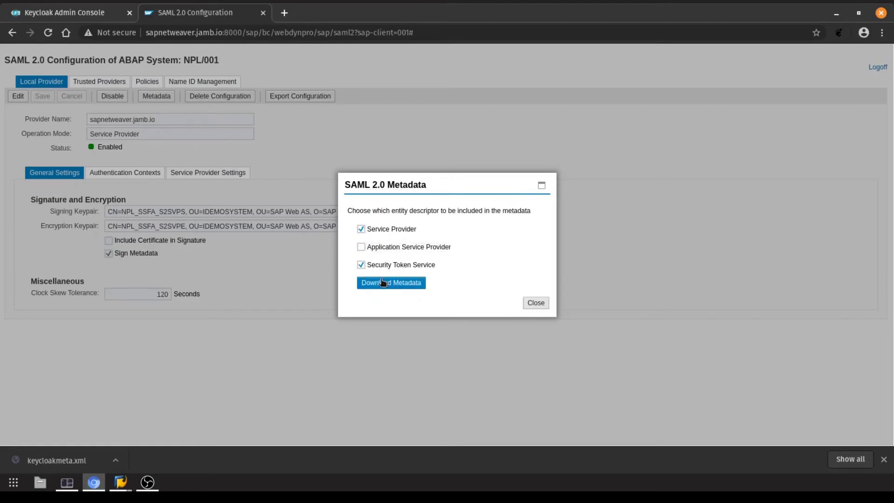
pyautogui.click(373, 283)
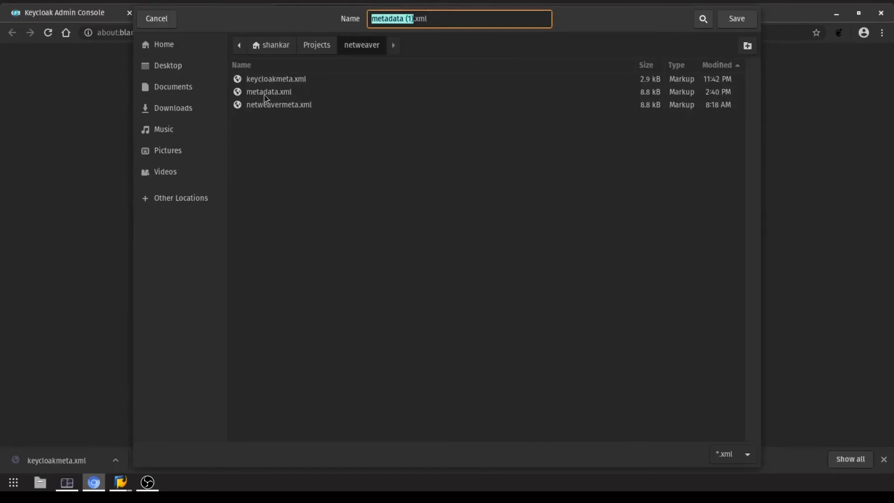
# Save the file over the existing metadata.xml and close the metadata options
pyautogui.click(264, 93)
pyautogui.click(735, 21)
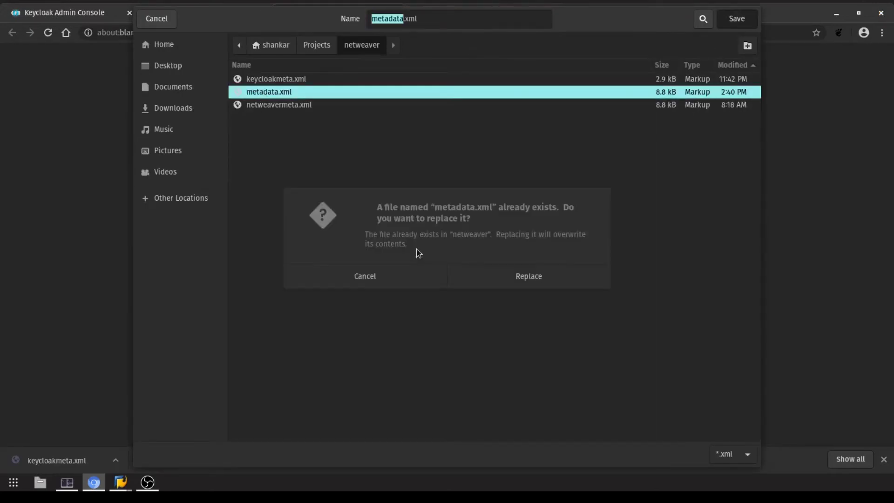
pyautogui.click(523, 285)
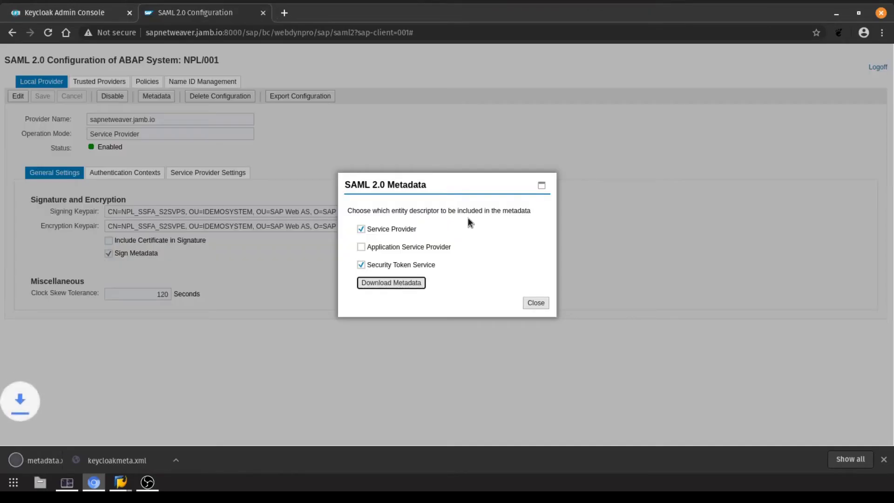
pyautogui.click(535, 304)
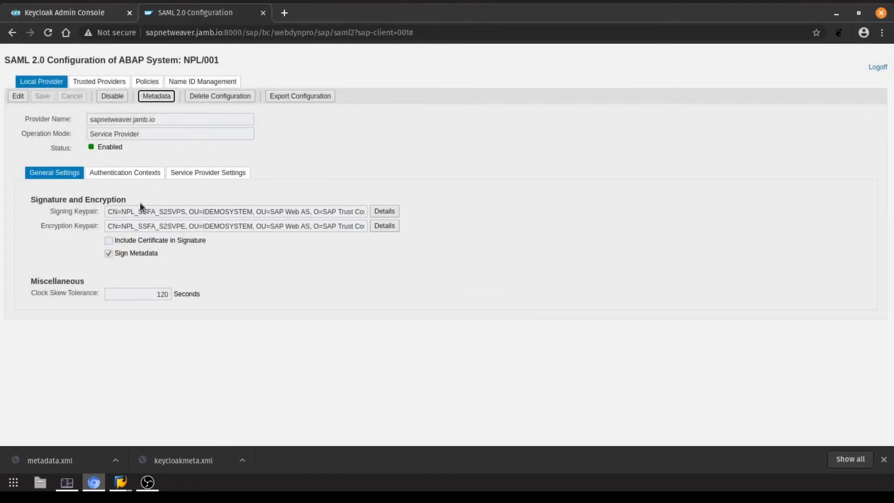
pyautogui.click(378, 148)
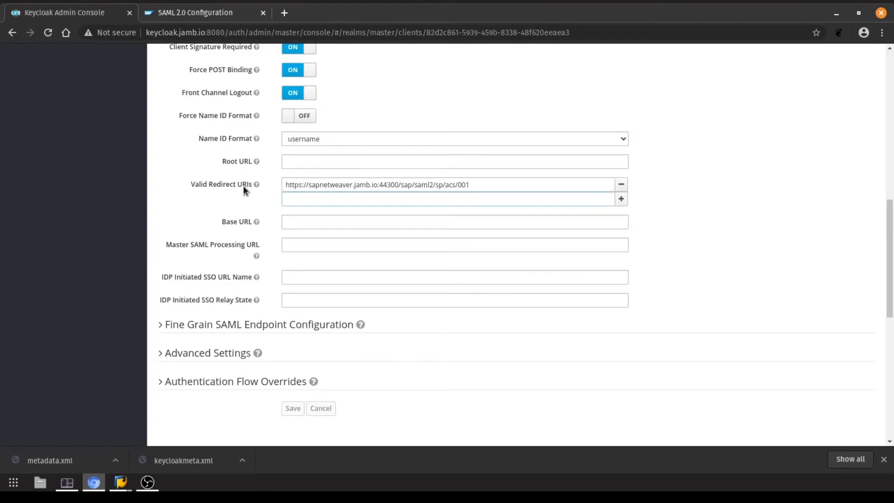
# Select the https part of the client's Valid Redirect URI, then scroll back to the top of Settings
pyautogui.moveTo(303, 184); pyautogui.dragTo(277, 186)
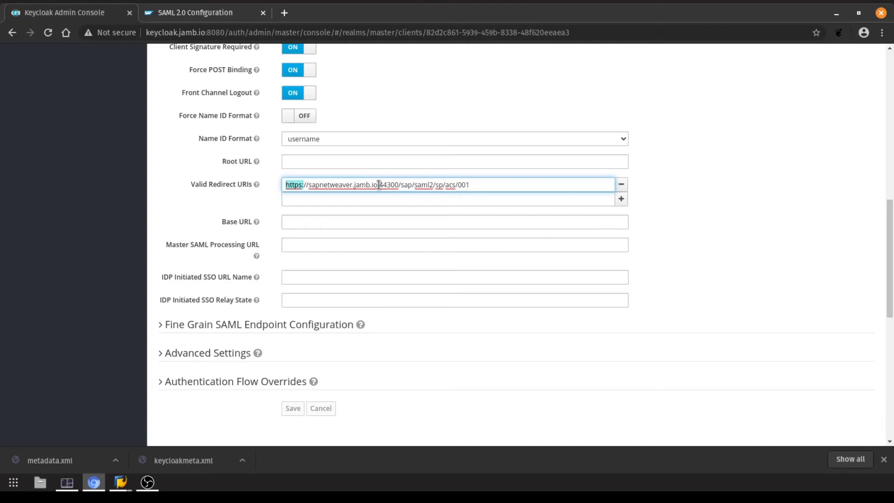
pyautogui.scroll(2, 201, 151)
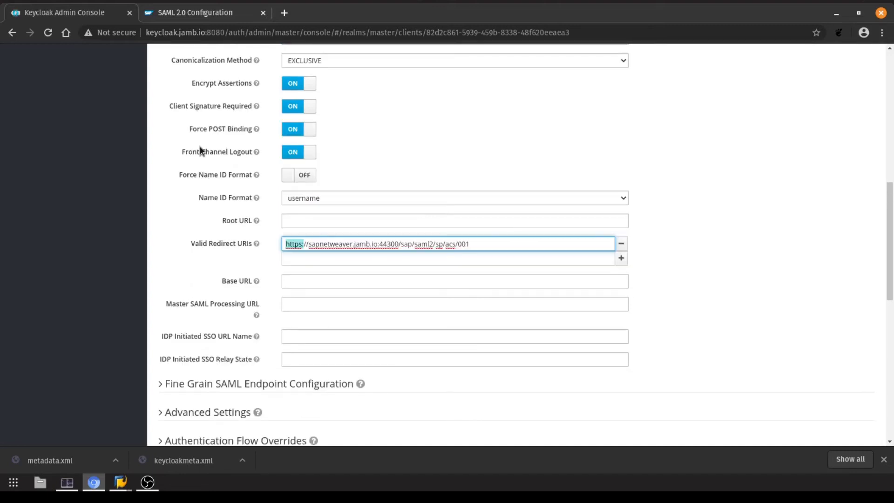
pyautogui.scroll(2, 201, 151)
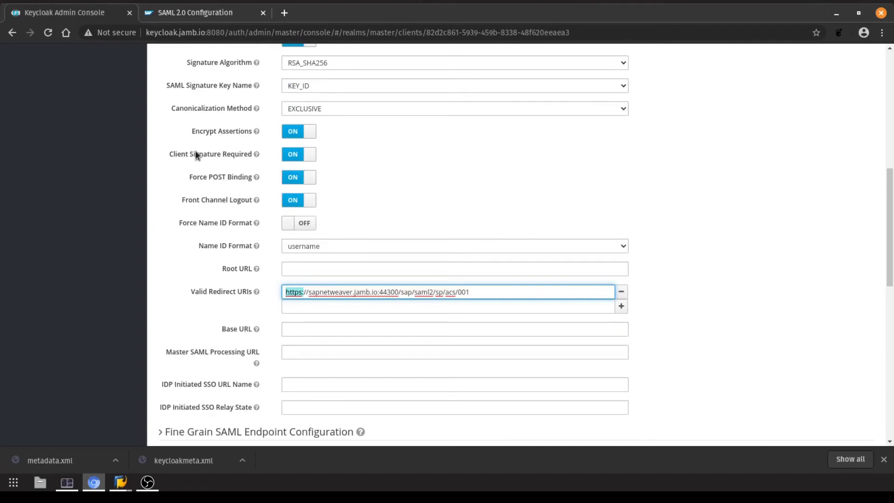
pyautogui.scroll(1, 196, 155)
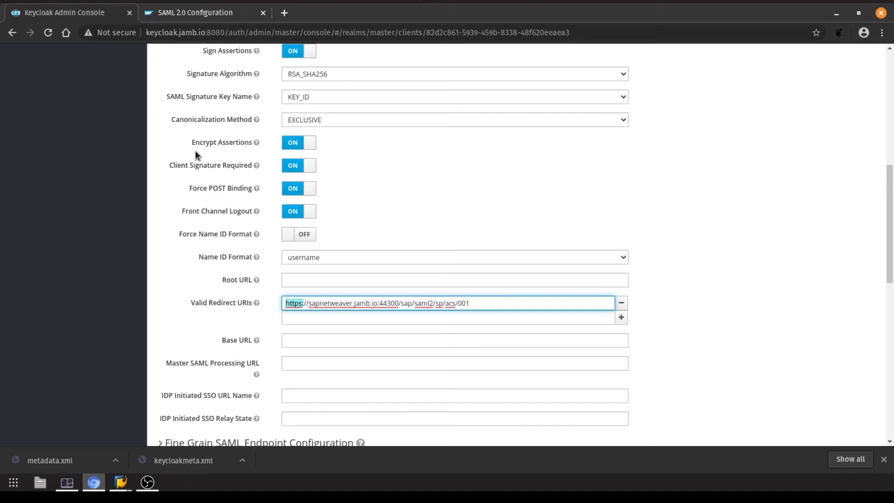
pyautogui.scroll(1, 186, 150)
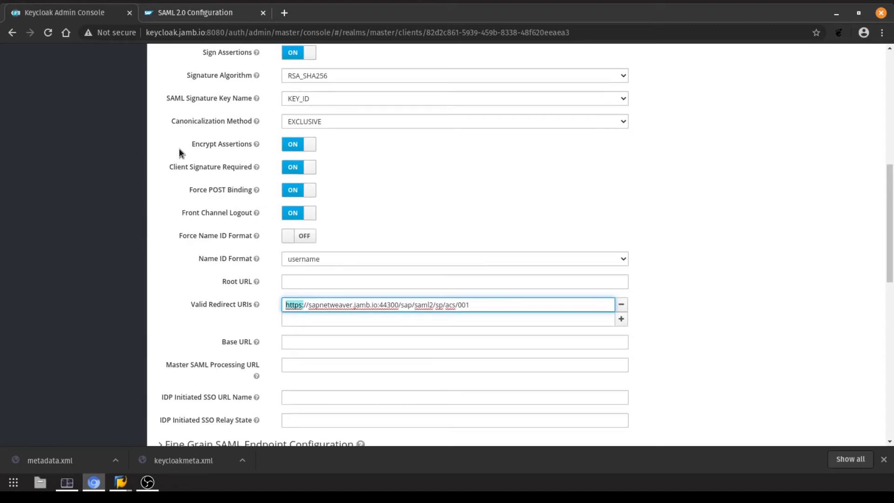
pyautogui.scroll(10, 179, 148)
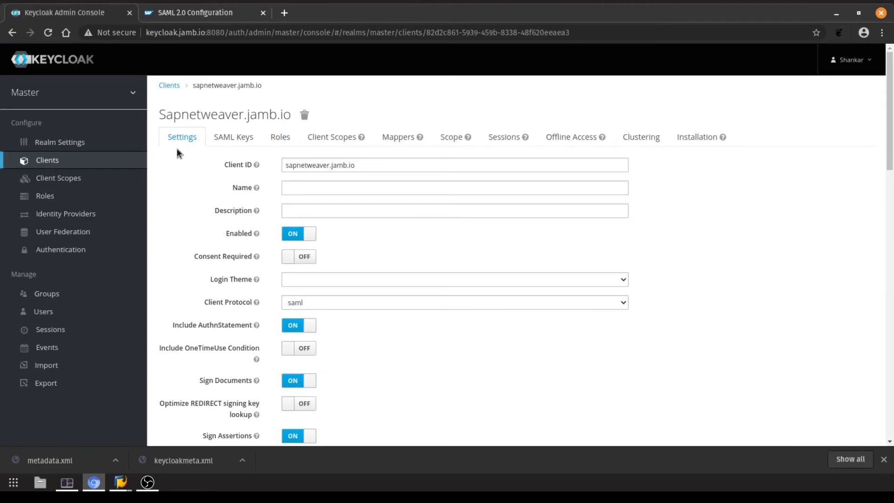
# Add a new user with its username and e-mail address, selecting the e-mail for reuse
pyautogui.click(69, 315)
pyautogui.click(858, 146)
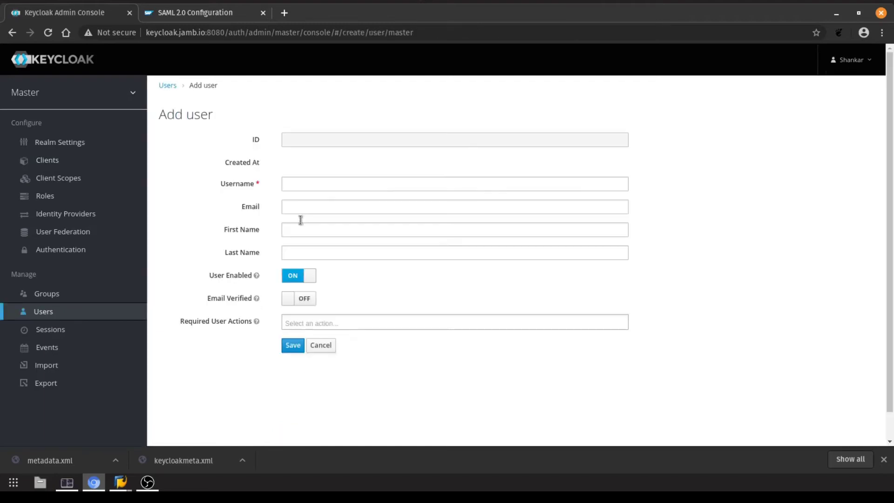
pyautogui.click(301, 186)
pyautogui.write('tony')
pyautogui.press('Tab')
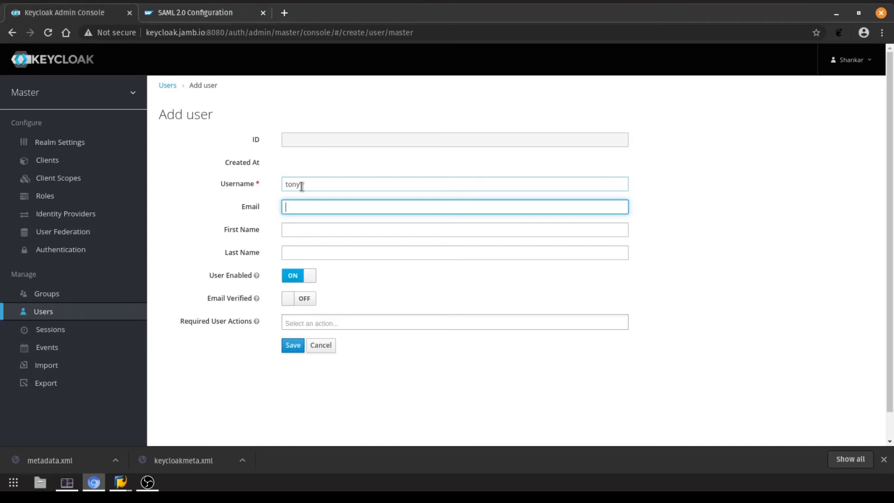
pyautogui.hotkey('ctrl', 'a')
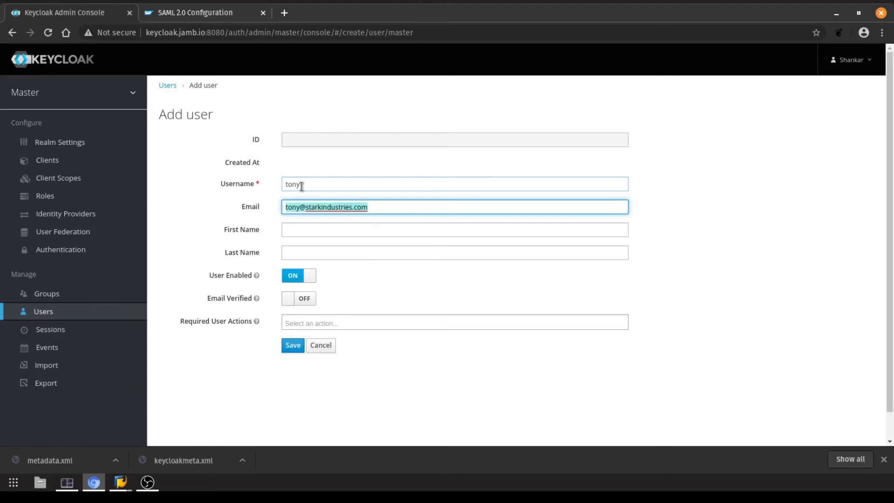
# Fill in the user's first and last name and save the new user
pyautogui.click(328, 229)
pyautogui.write('Tony')
pyautogui.press('Tab')
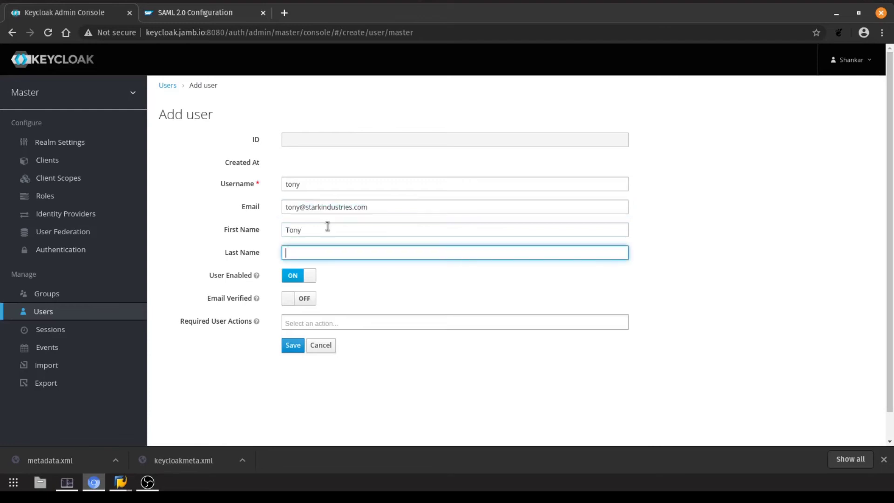
pyautogui.write('Strak')
pyautogui.press('Return')
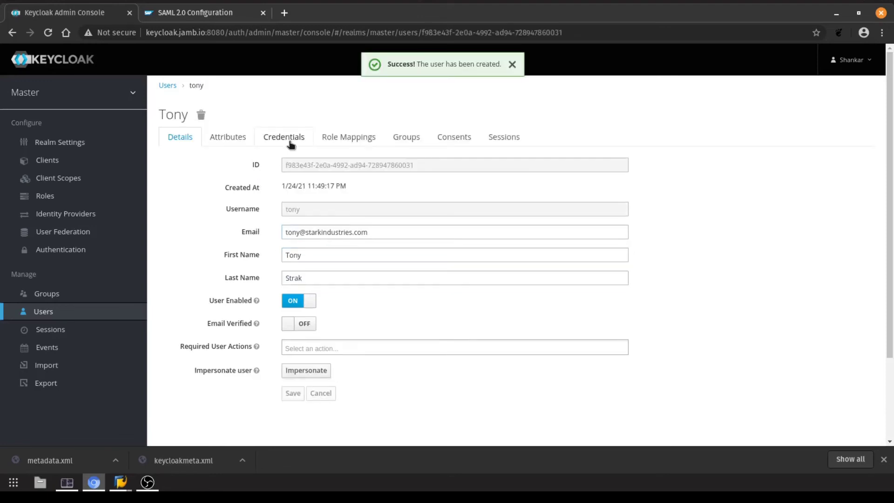
# Set the user's password on Credentials with Temporary off, confirm it, and return to Users
pyautogui.click(290, 140)
pyautogui.click(299, 247)
pyautogui.write('••')
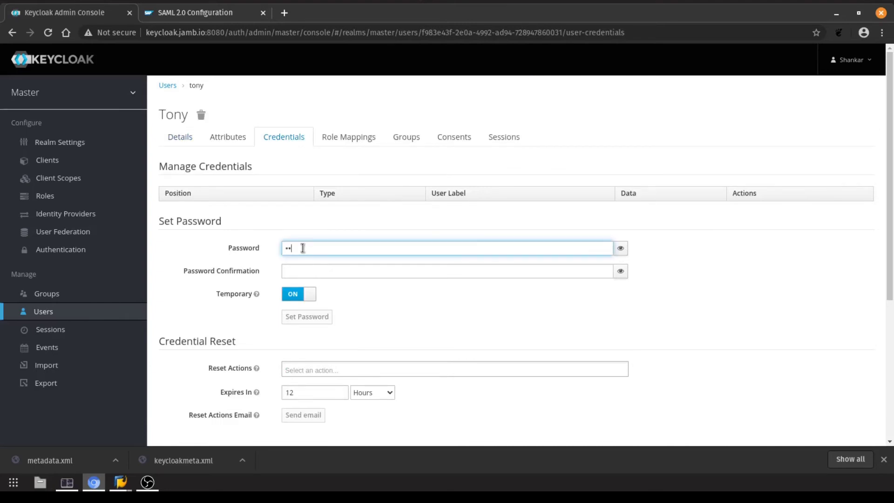
pyautogui.write('••••')
pyautogui.press('Tab')
pyautogui.write('••••••')
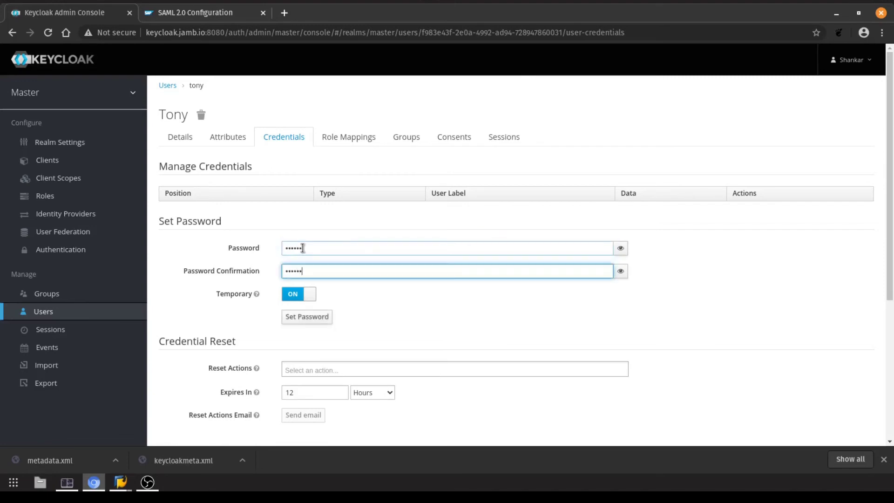
pyautogui.click(293, 294)
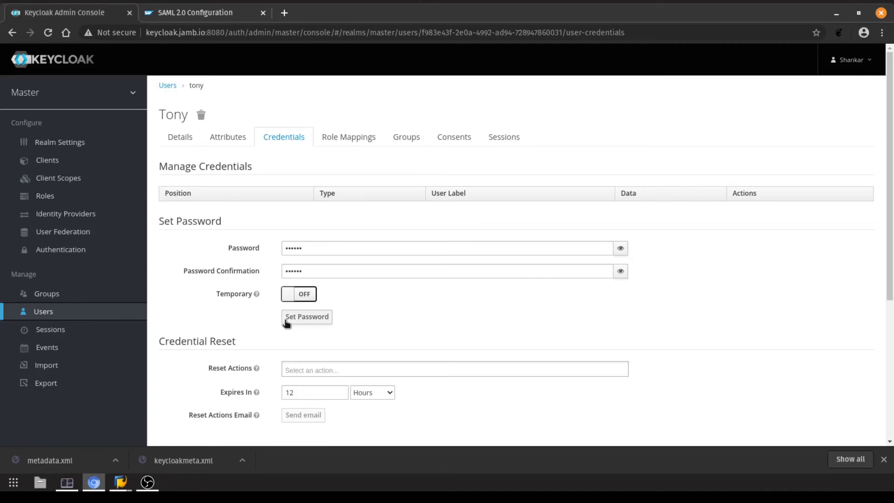
pyautogui.click(286, 321)
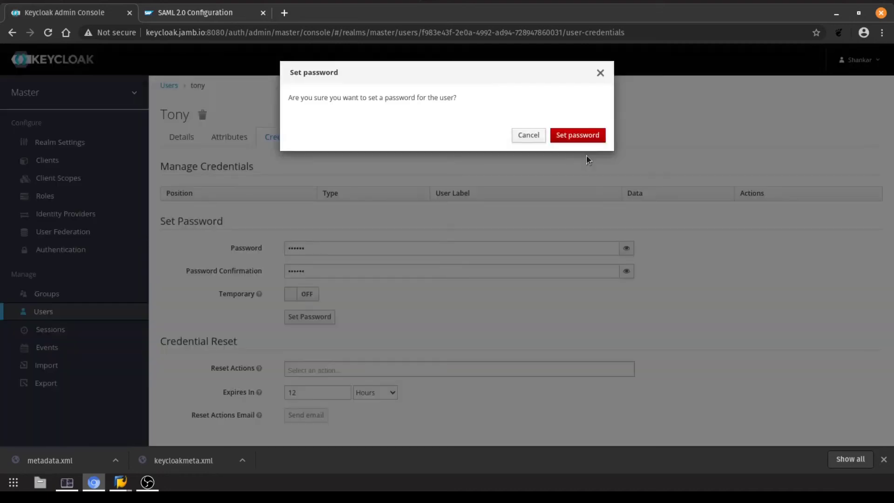
pyautogui.click(580, 134)
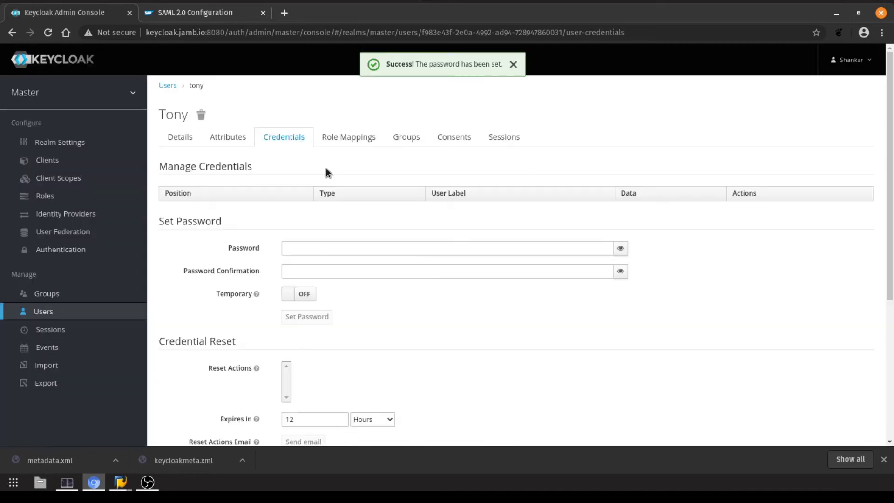
pyautogui.click(40, 313)
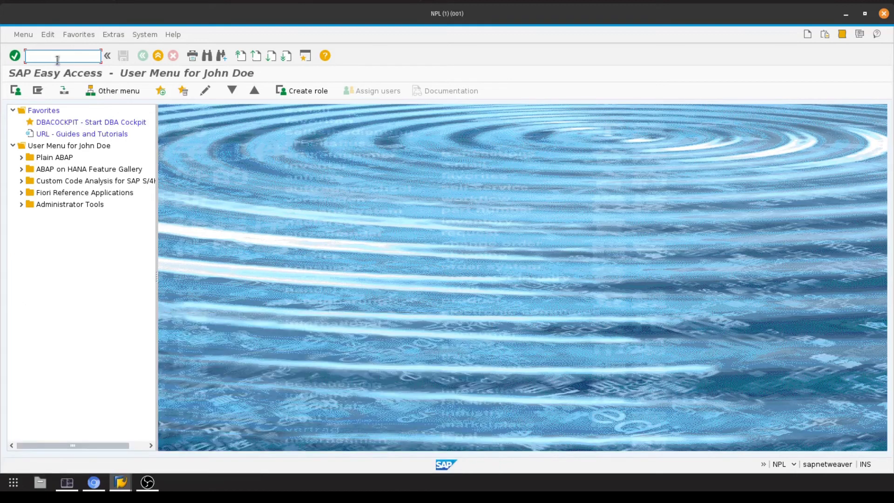
# In SU01, copy the DEVELOPER user to a new user with the matching username
pyautogui.write('su01')
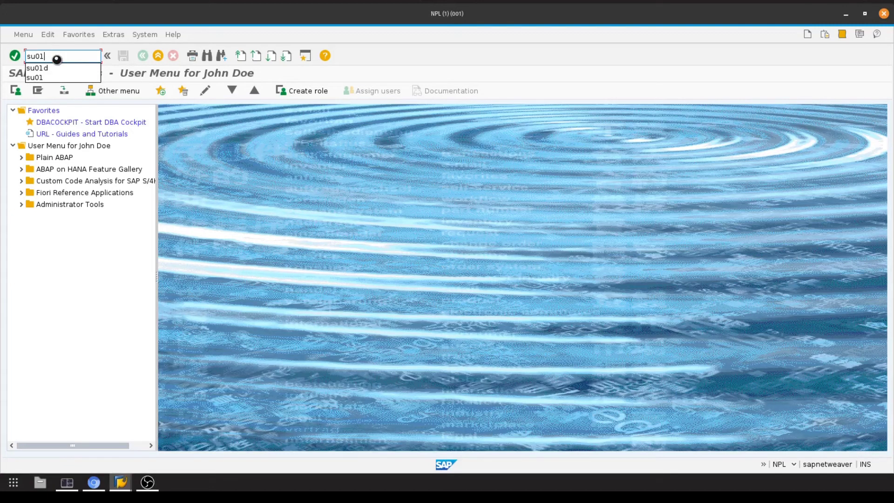
pyautogui.press('Return')
pyautogui.click(87, 108)
pyautogui.click(87, 144)
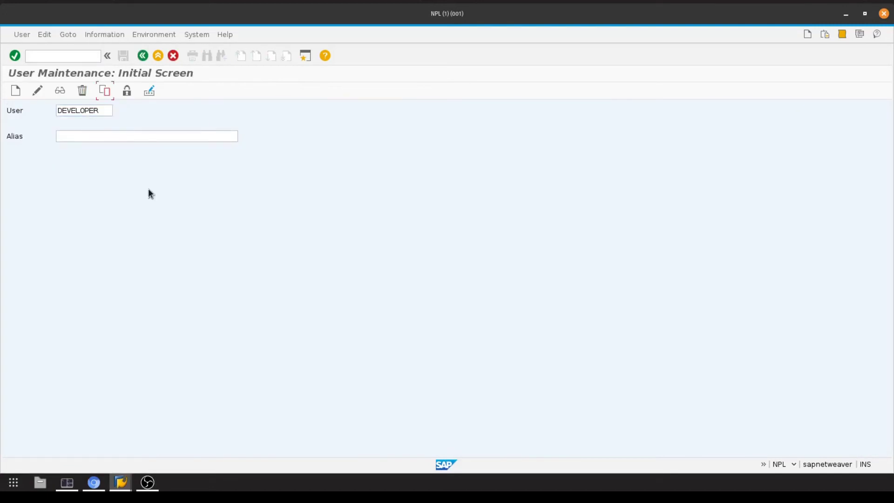
pyautogui.hotkey('shift', 'F5')
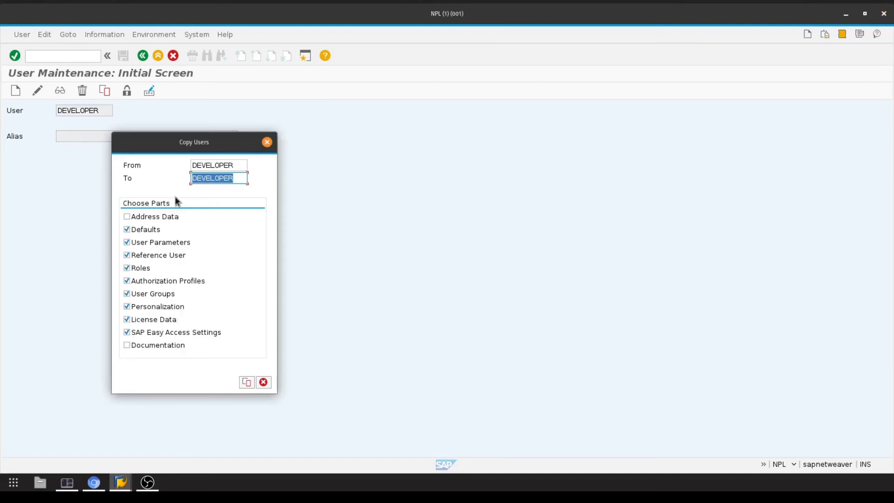
pyautogui.write('tony')
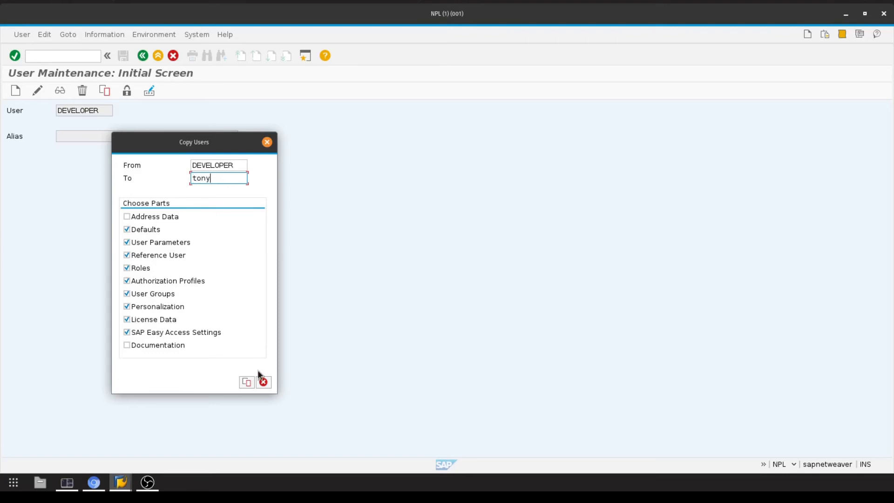
pyautogui.click(247, 382)
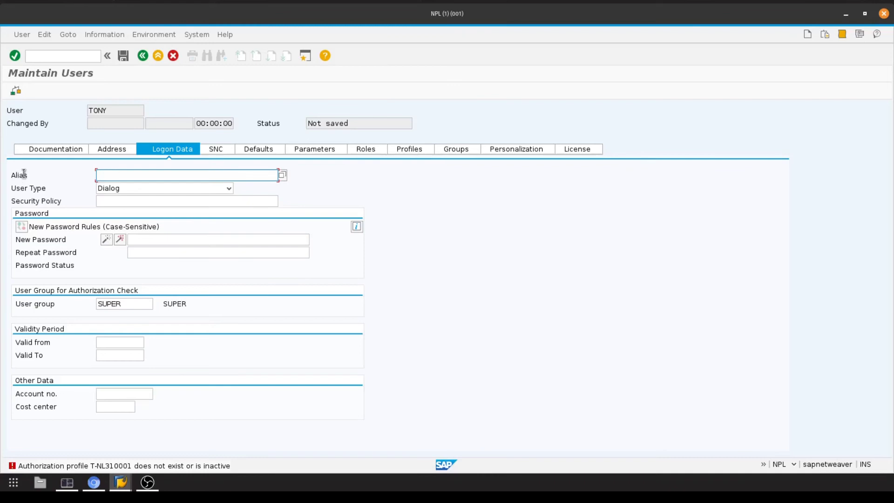
# Paste the e-mail address as alias, enter the initial password twice, and save the user
pyautogui.hotkey('ctrl', 'v')
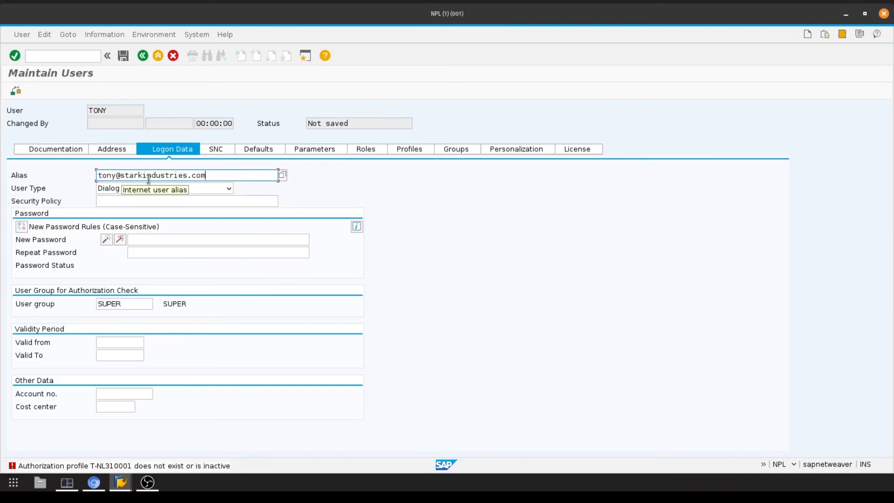
pyautogui.click(157, 238)
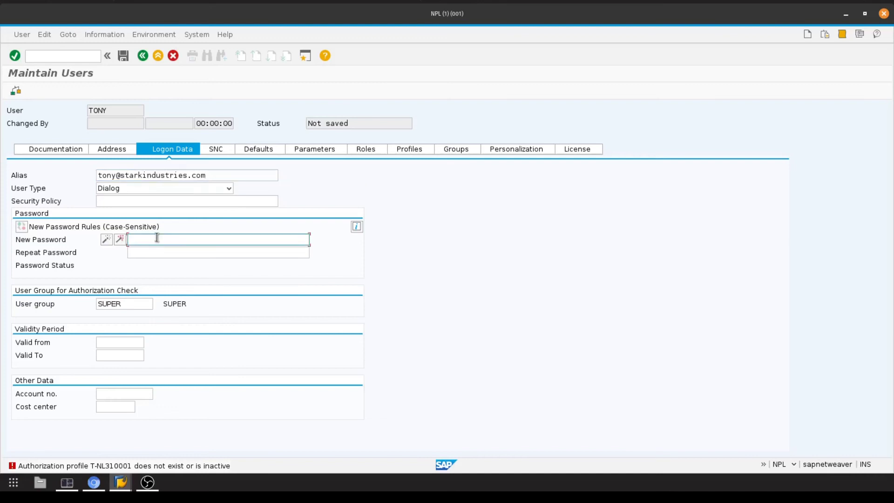
pyautogui.write('*******')
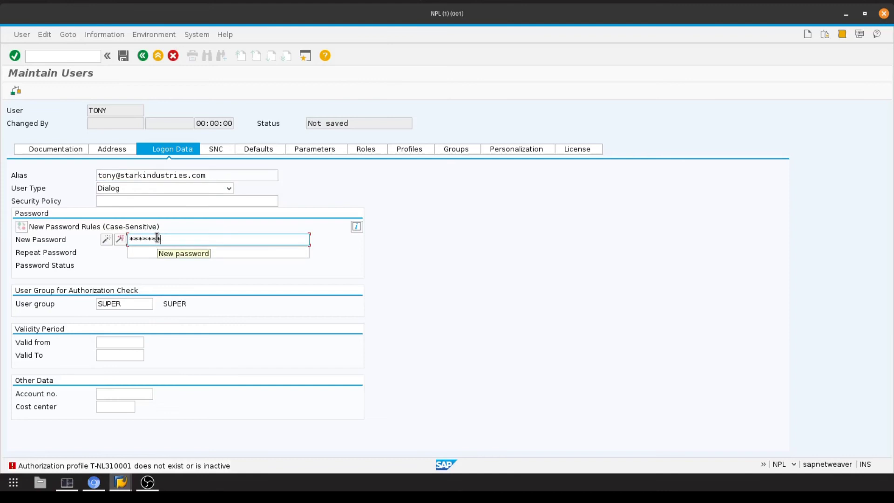
pyautogui.write('***')
pyautogui.press('Tab')
pyautogui.write('**********')
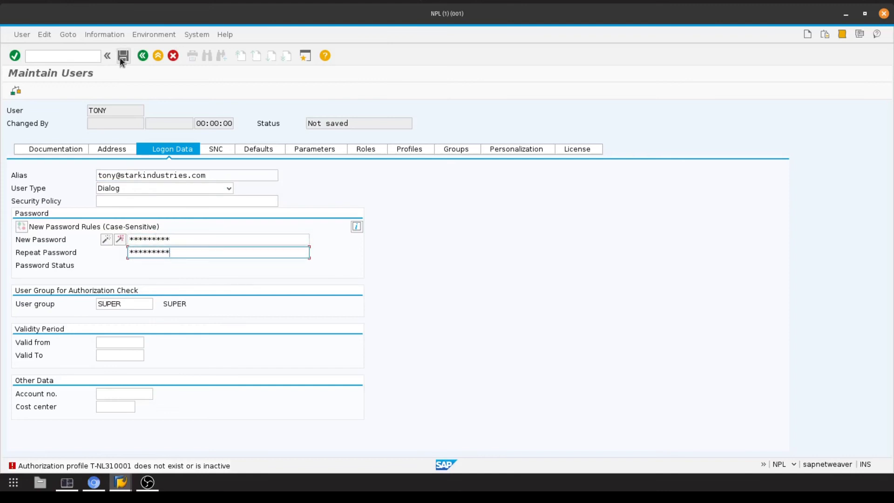
pyautogui.click(122, 57)
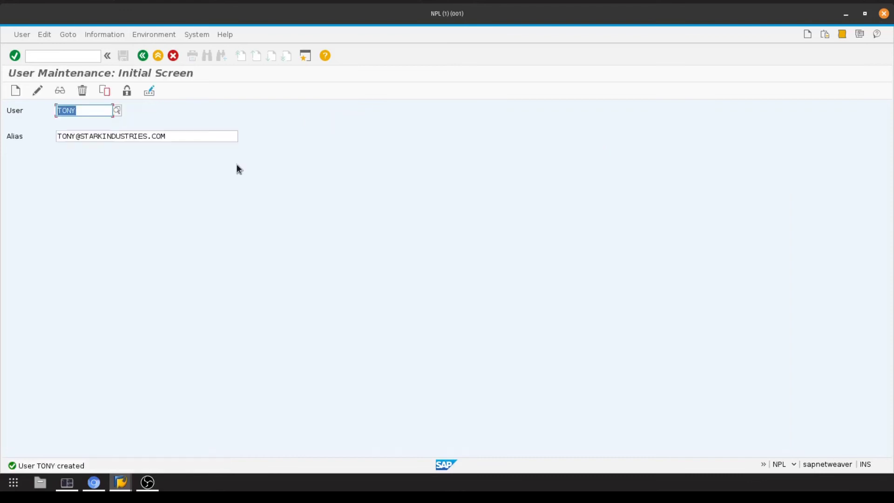
pyautogui.press('F3')
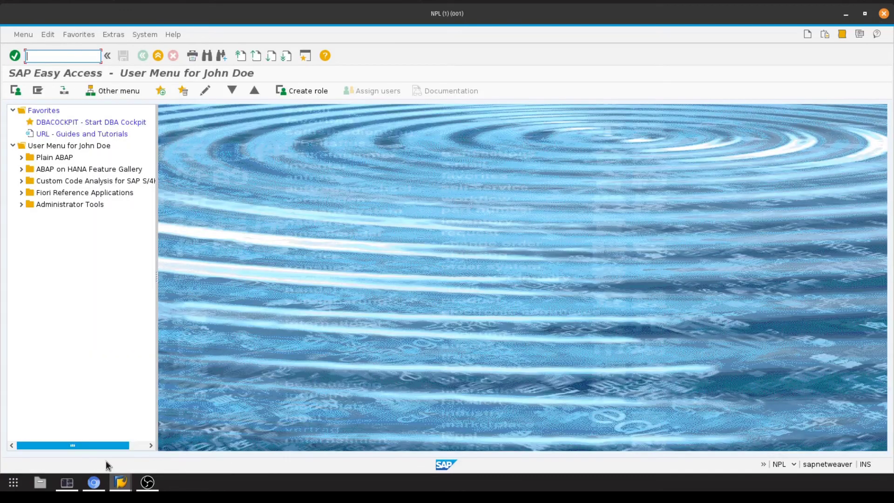
# Log on to the Local system with the new user's username and initial password
pyautogui.moveTo(120, 482)
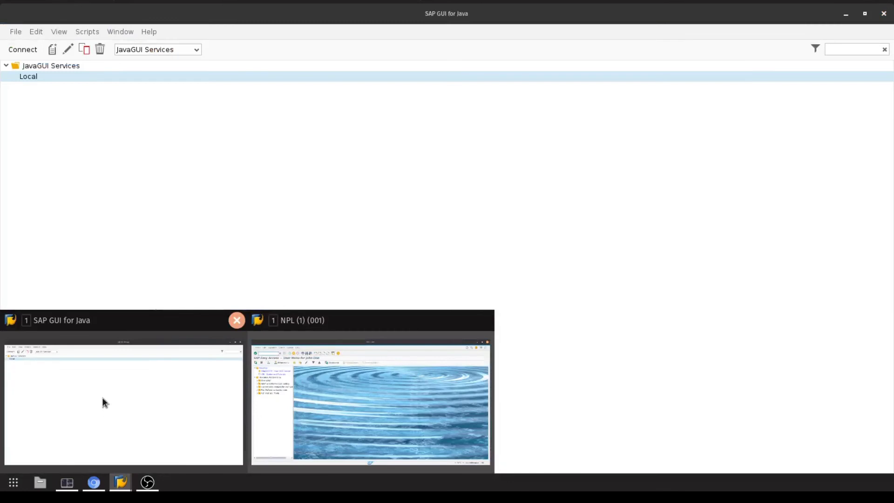
pyautogui.click(103, 399)
pyautogui.doubleClick(122, 79)
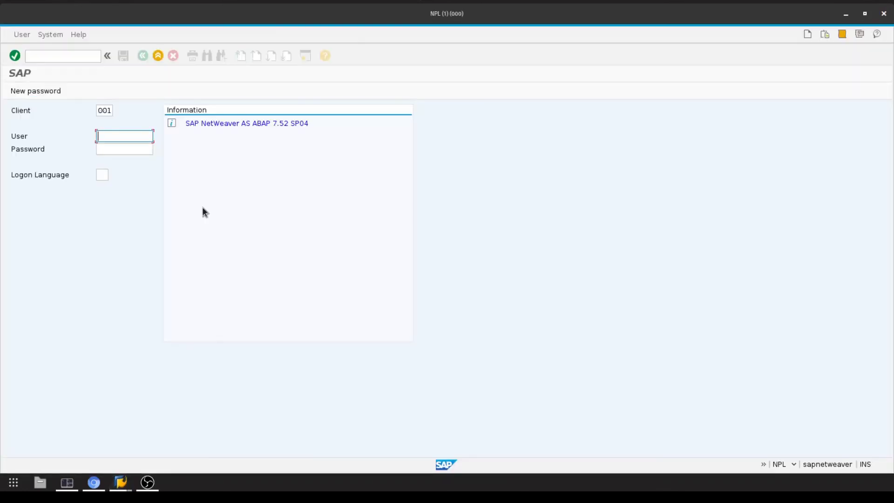
pyautogui.write('tony')
pyautogui.press('Tab')
pyautogui.write('*******')
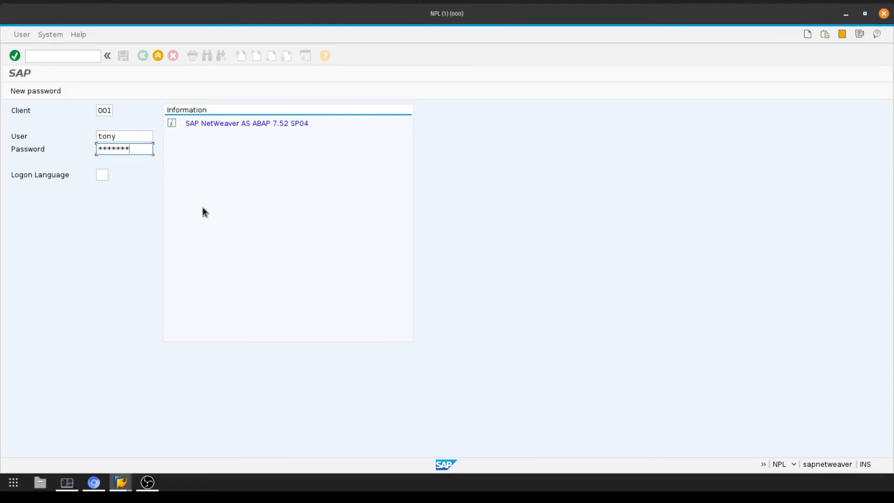
pyautogui.press('Return')
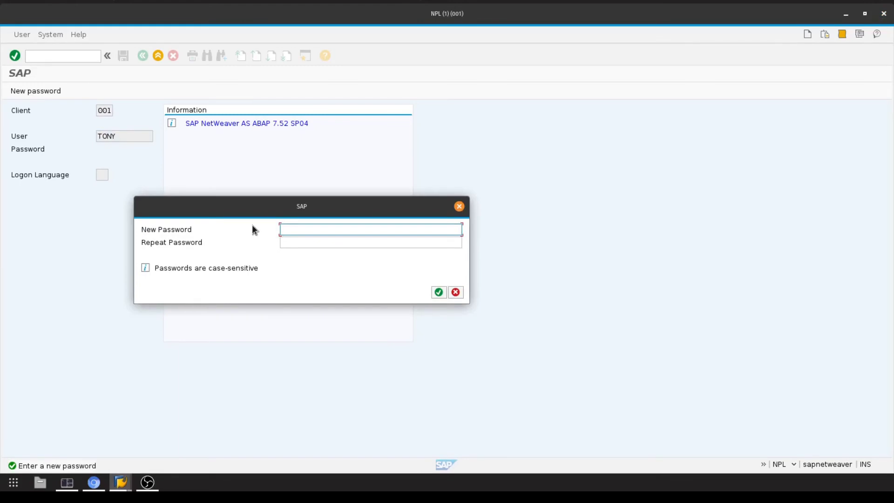
# Enter and repeat a new password, confirm the change, then start logging off
pyautogui.write('******')
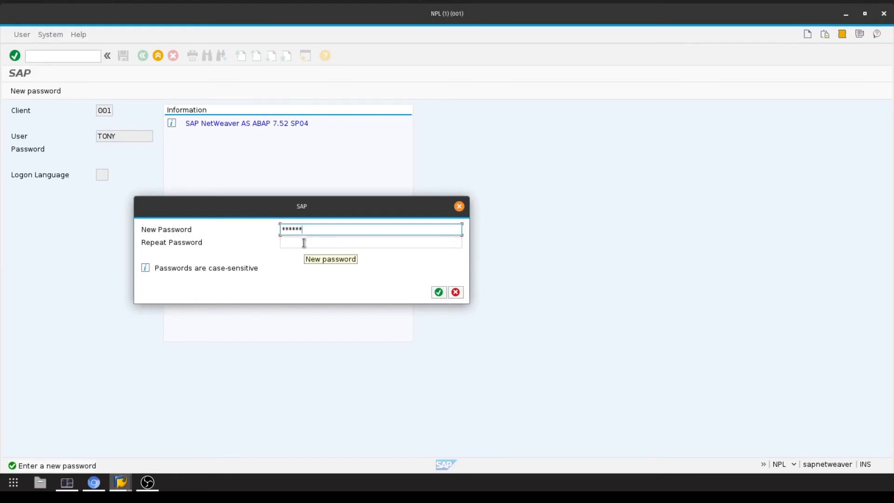
pyautogui.click(304, 243)
pyautogui.write('****')
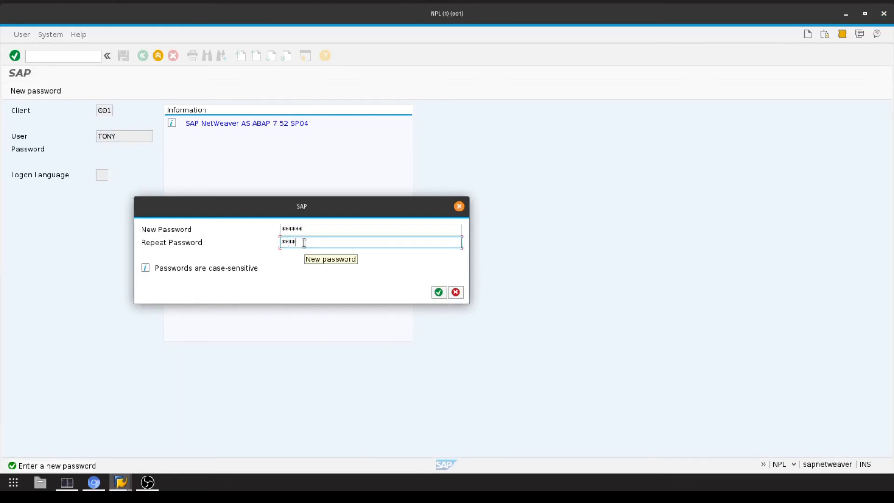
pyautogui.write('**')
pyautogui.press('Return')
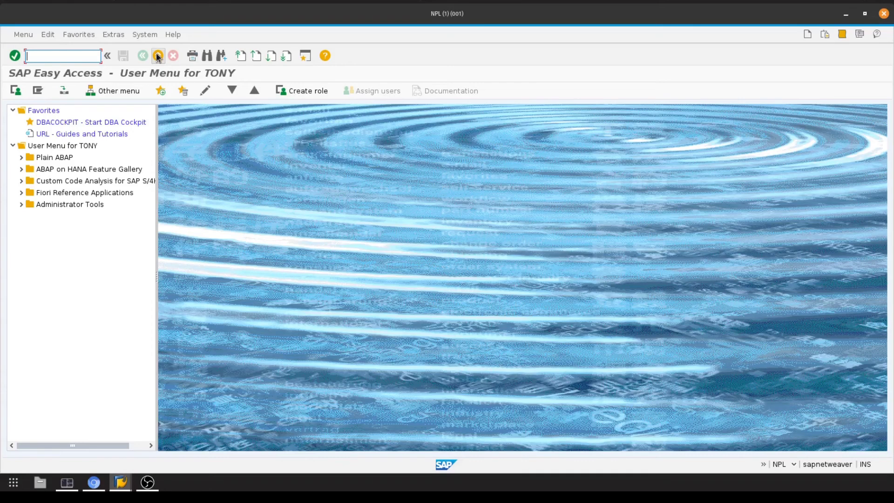
pyautogui.click(157, 56)
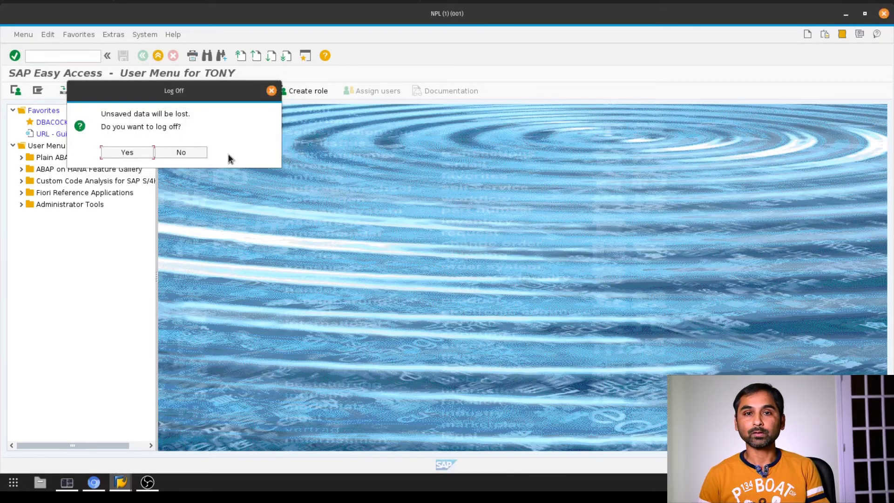
# Confirm the log-off and switch back to the NPL SAP Easy Access window
pyautogui.press('Return')
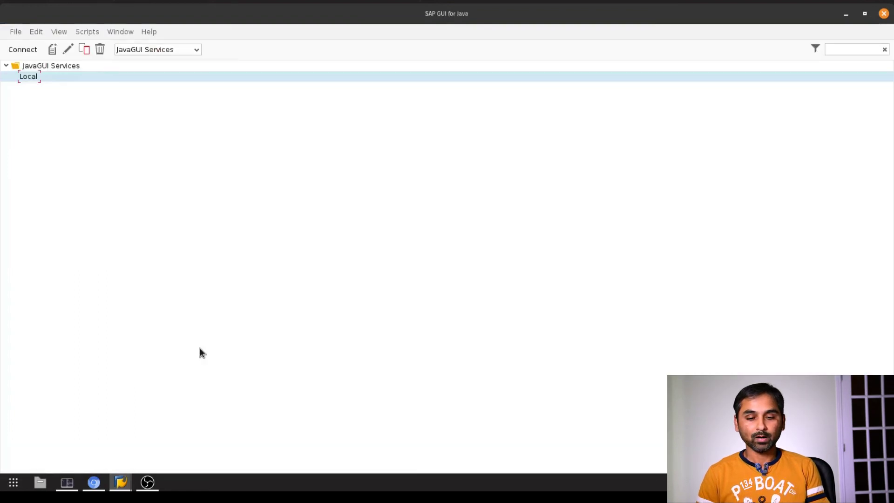
pyautogui.hotkey('alt', 'Tab')
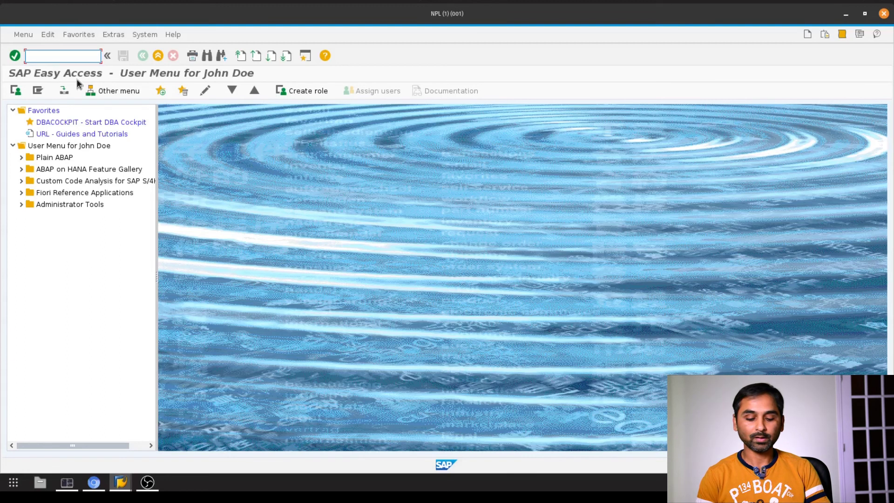
# Launch /n/ui2/flp, copy the launchpad URL, and paste it into a new incognito window
pyautogui.write('/')
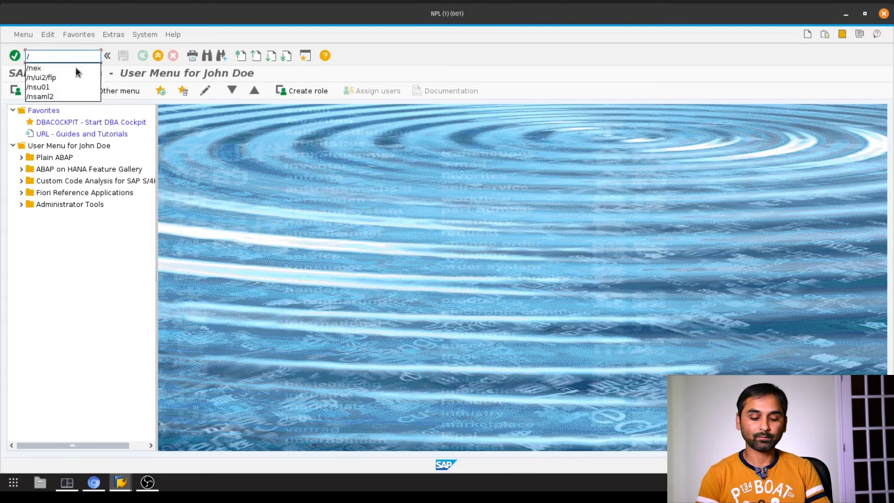
pyautogui.write('n/ui2')
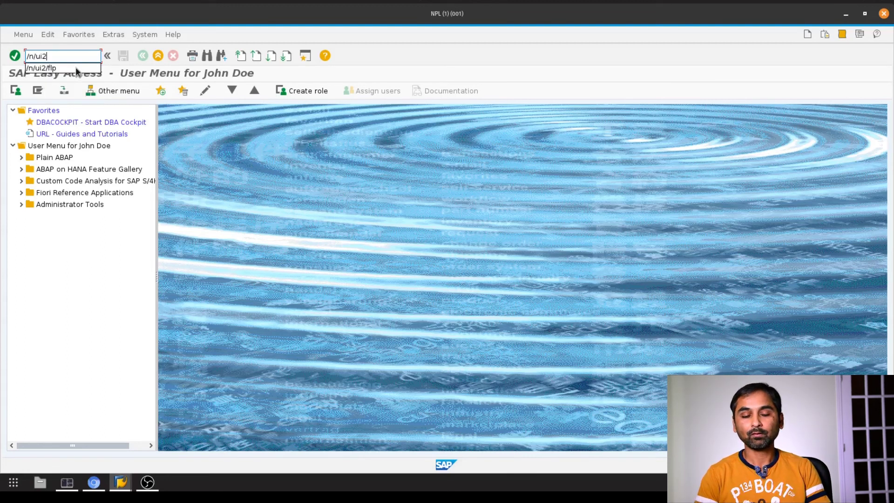
pyautogui.click(77, 68)
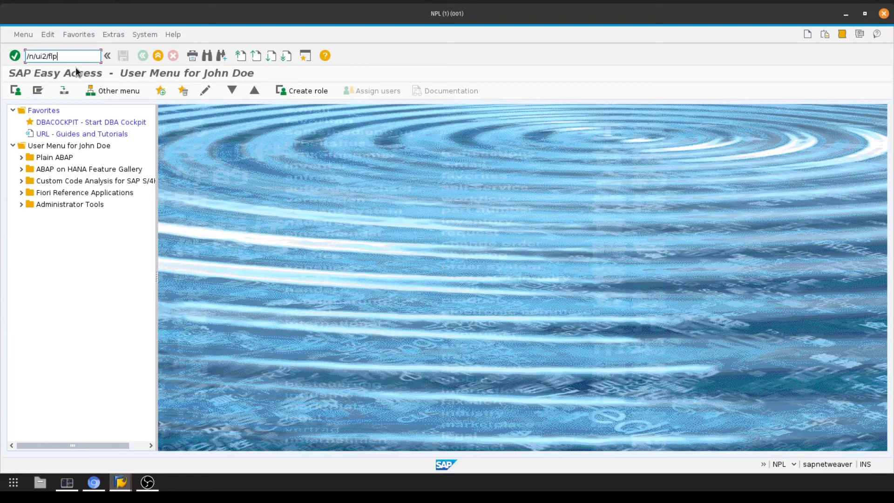
pyautogui.press('Return')
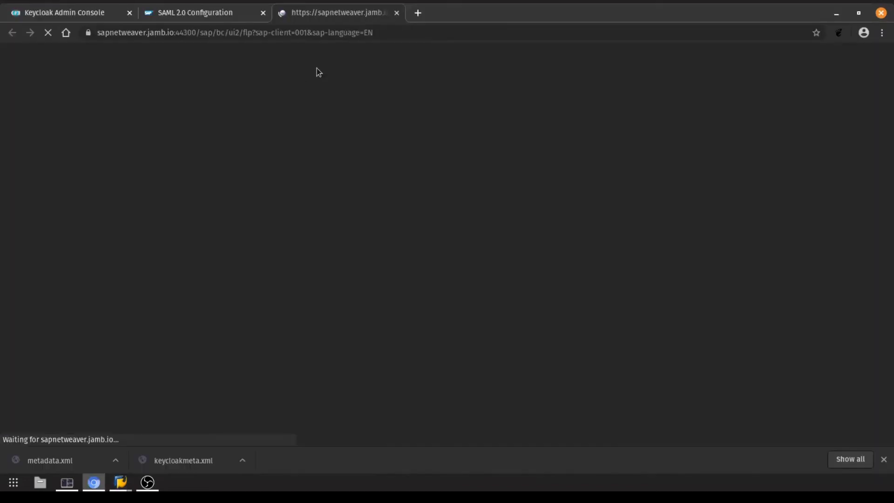
pyautogui.click(388, 34)
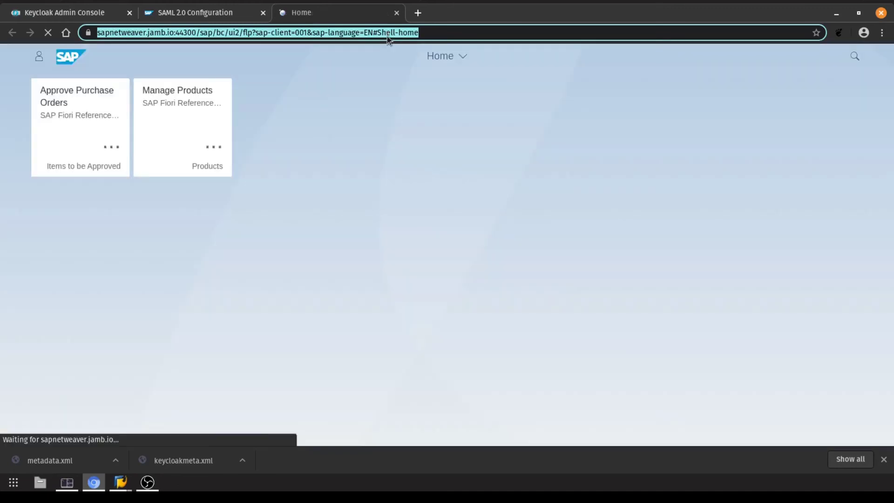
pyautogui.hotkey('ctrl', 'w')
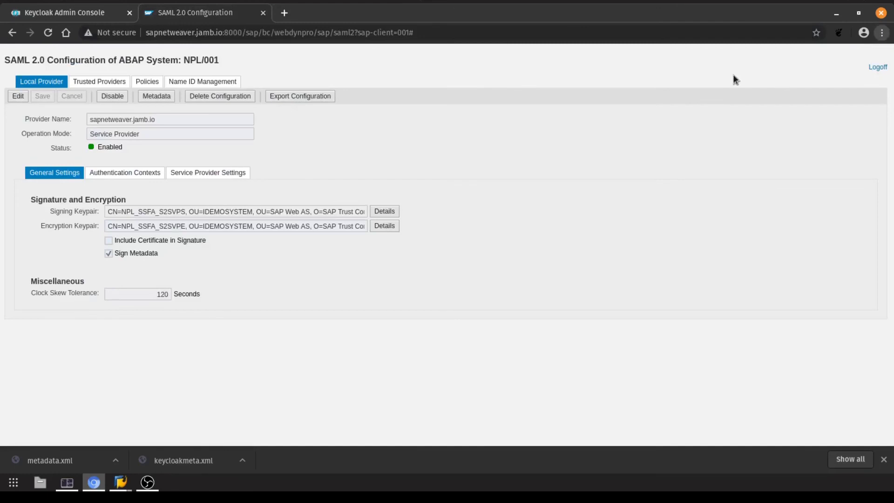
pyautogui.hotkey('ctrl', 'shift', 'n')
pyautogui.hotkey('ctrl', 'v')
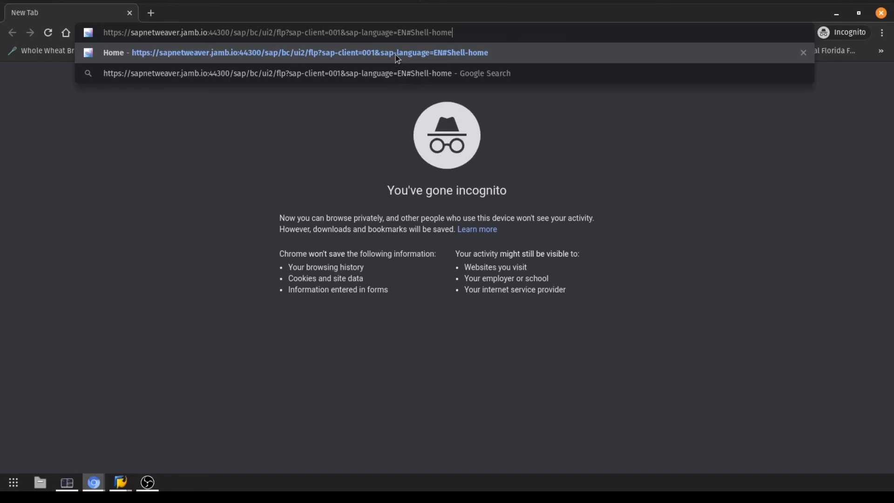
# Load the launchpad URL and log in on Keycloak with the new user's username and password
pyautogui.click(395, 55)
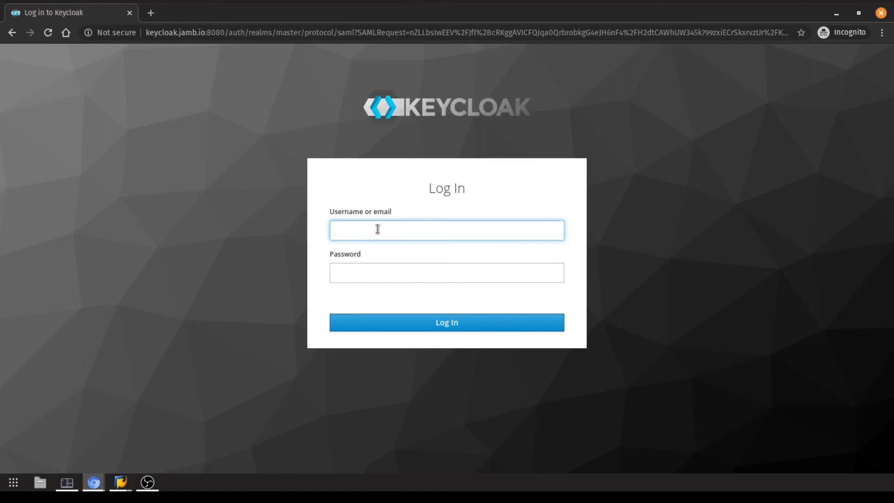
pyautogui.write('tony')
pyautogui.press('Tab')
pyautogui.write('*****')
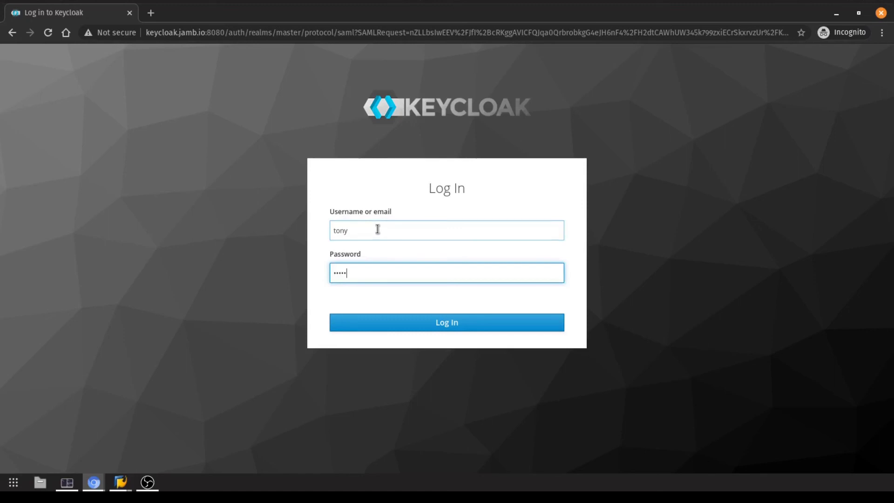
pyautogui.write('*')
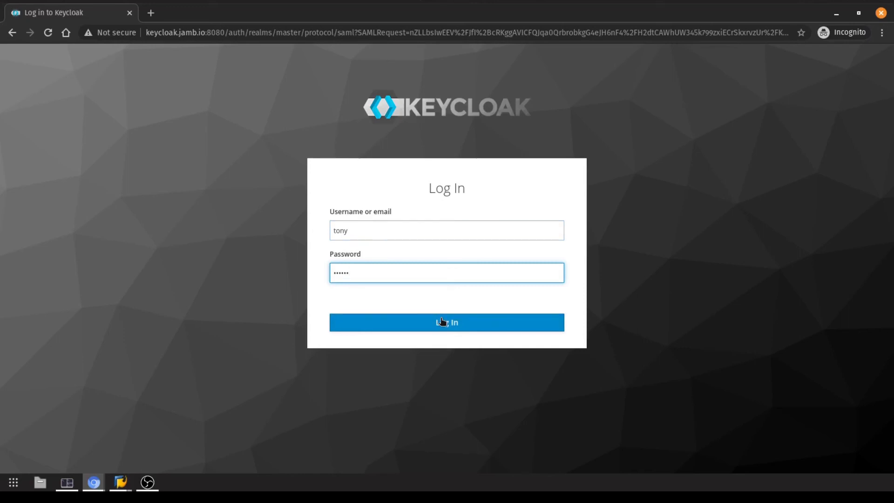
pyautogui.click(446, 328)
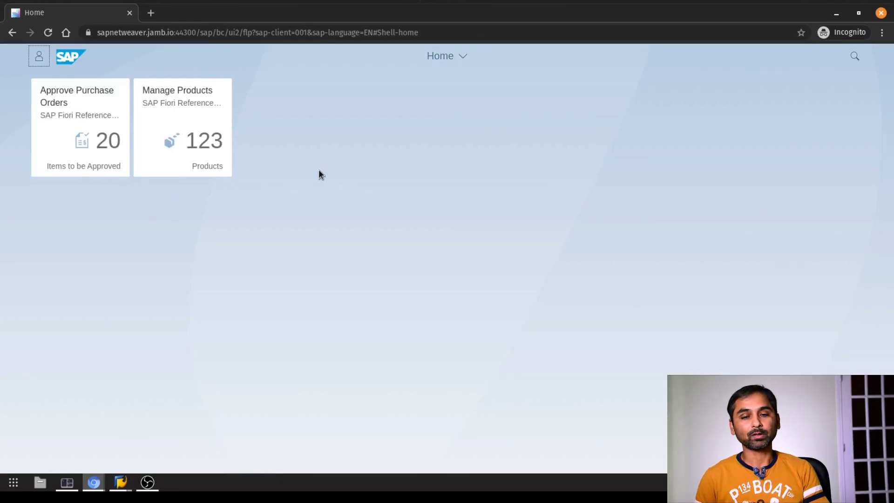
# Open the Approve Purchase Orders tile and scroll through its list
pyautogui.click(108, 128)
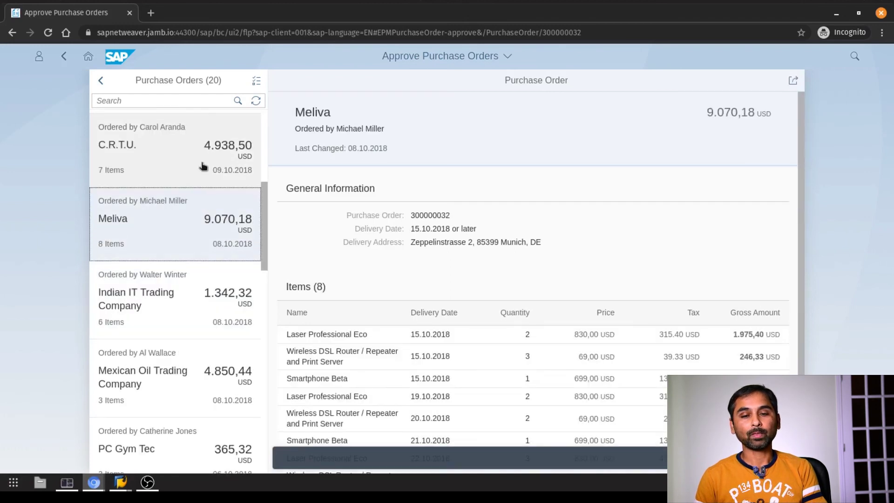
pyautogui.scroll(5, 203, 167)
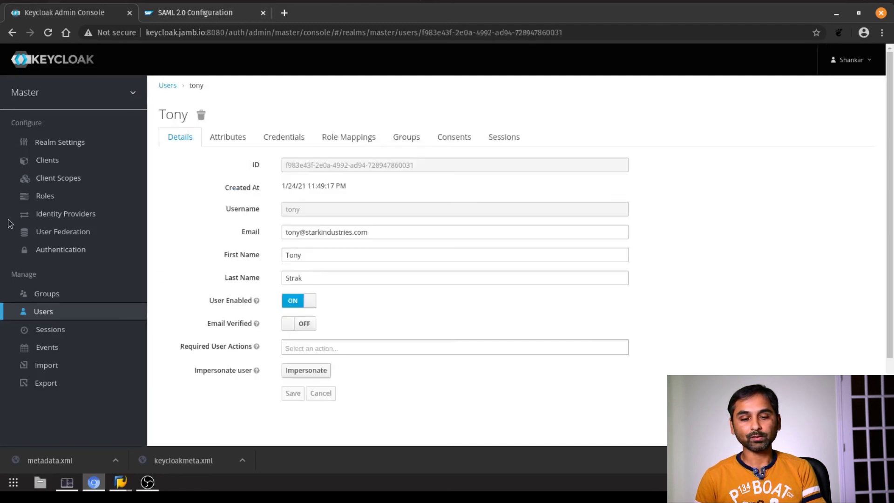
# Add Configure OTP to the user's required user actions and save the user
pyautogui.click(308, 349)
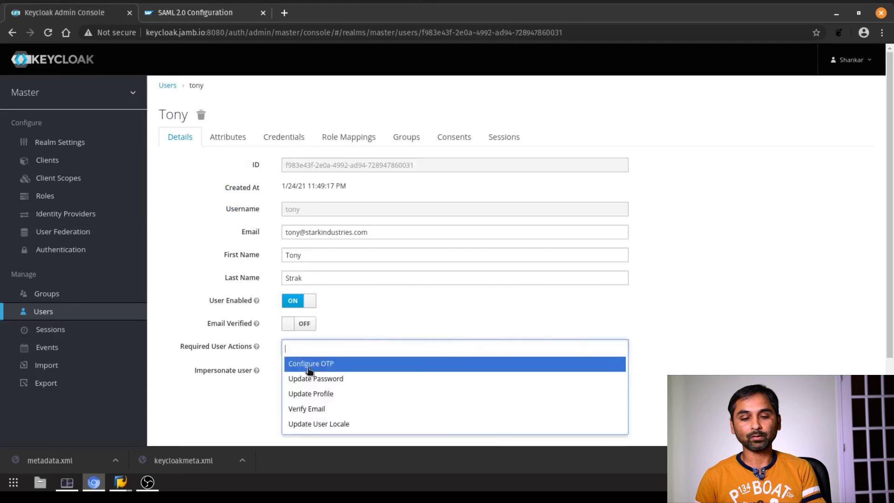
pyautogui.click(308, 368)
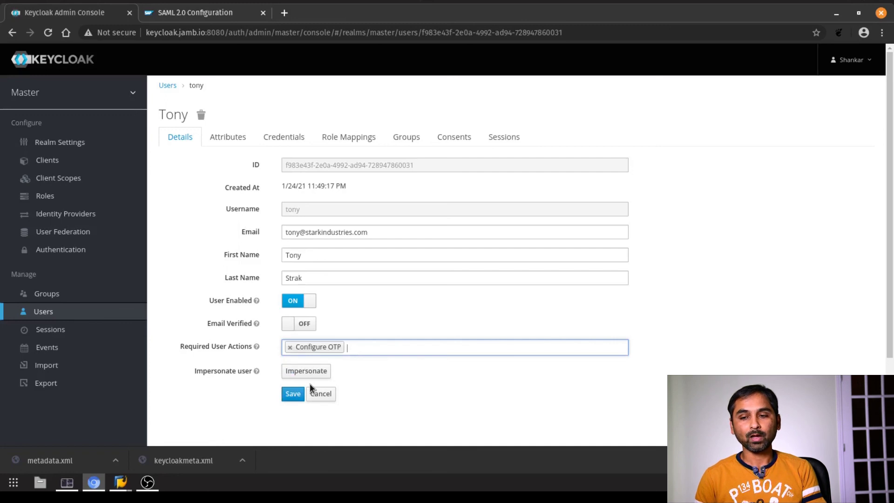
pyautogui.click(293, 394)
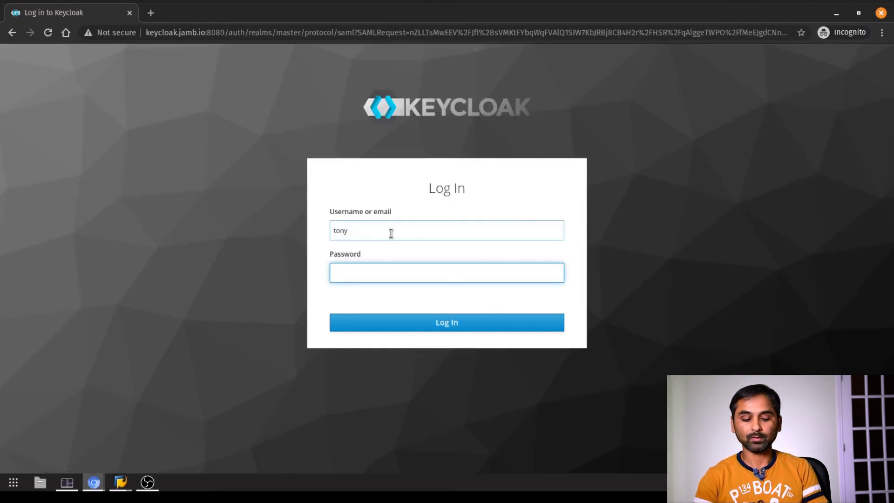
# Sign in again with the user's password and scroll down the Mobile Authenticator Setup page
pyautogui.write('••••••')
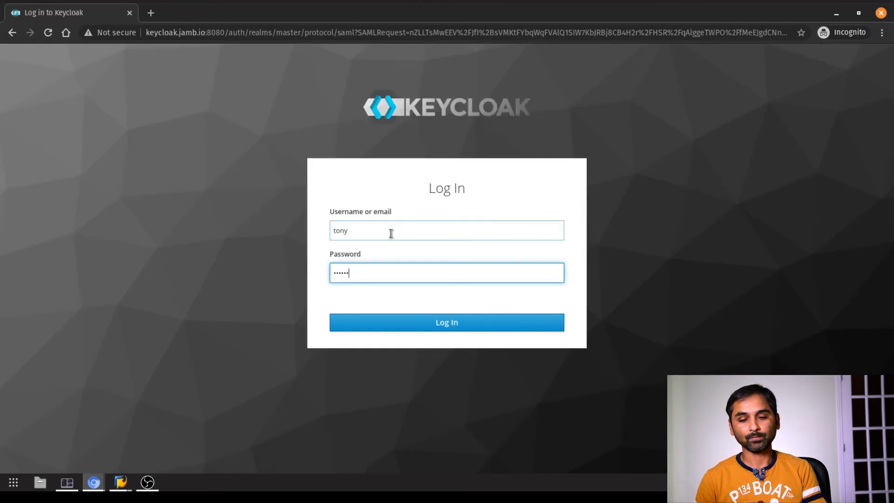
pyautogui.press('Return')
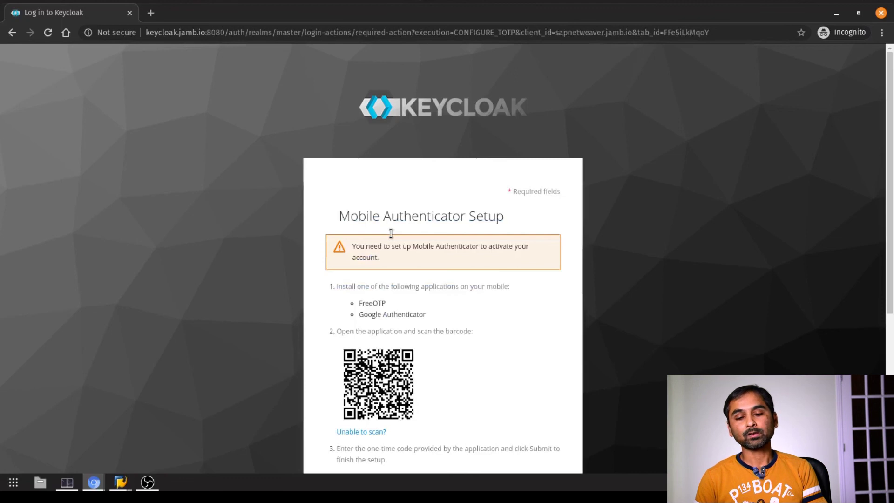
pyautogui.scroll(-2, 528, 328)
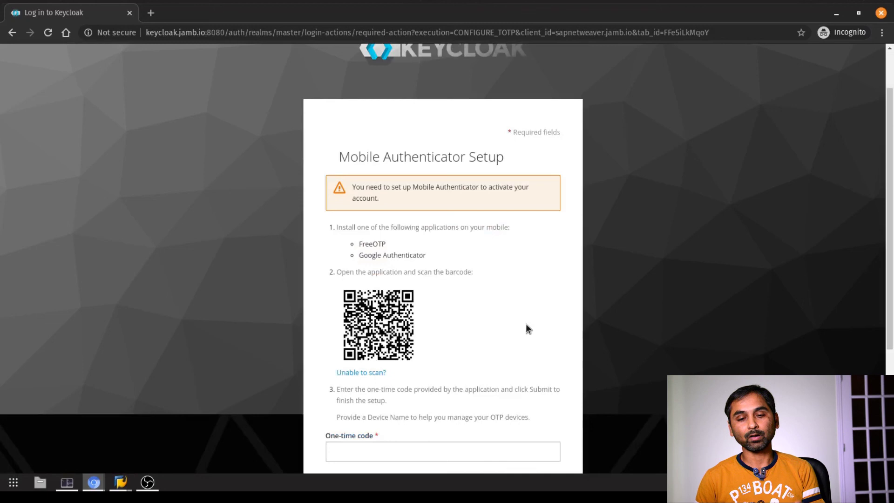
pyautogui.scroll(-3, 526, 323)
# Highlight the Google Authenticator app, the QR code and the One-time code field
pyautogui.moveTo(358, 155); pyautogui.dragTo(389, 158)
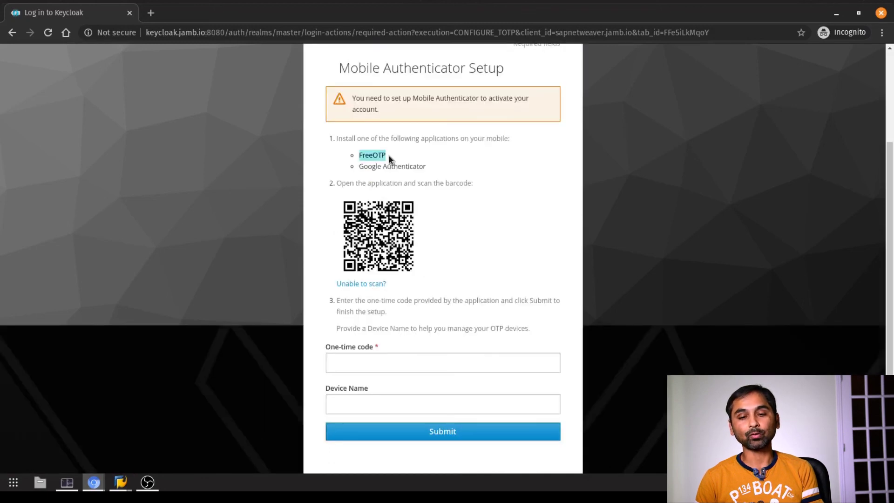
pyautogui.moveTo(364, 166); pyautogui.dragTo(420, 166)
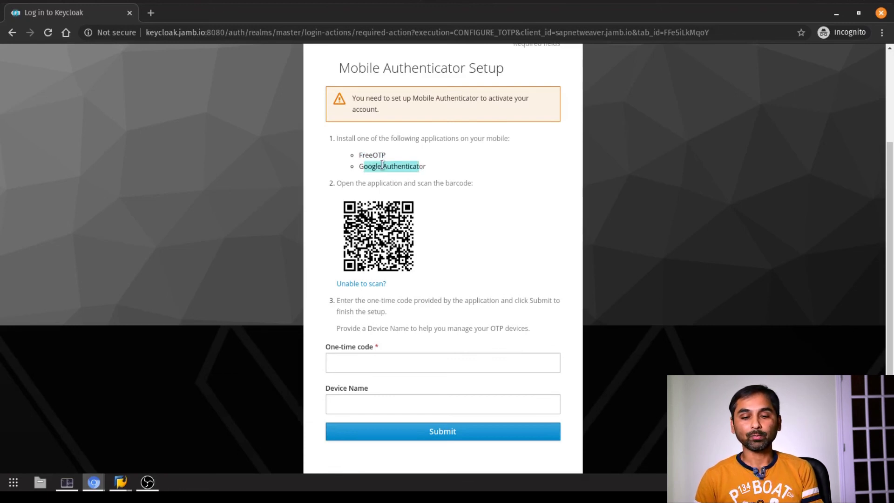
pyautogui.doubleClick(379, 229)
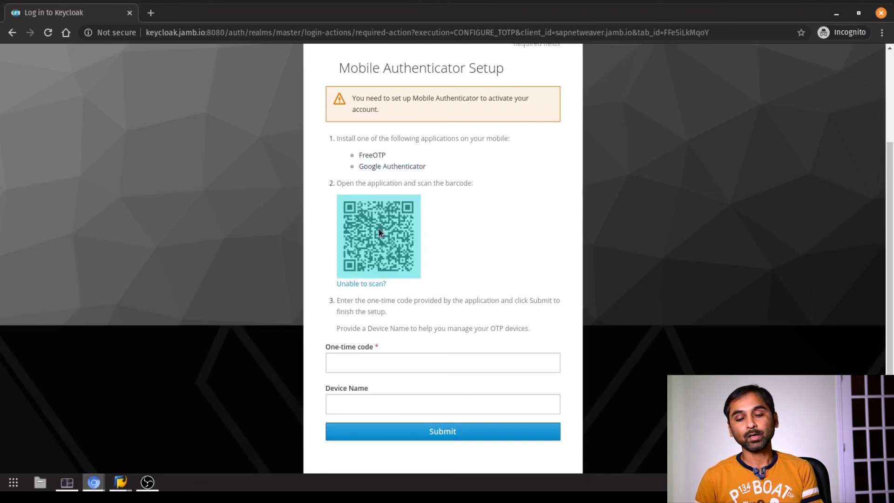
pyautogui.click(380, 363)
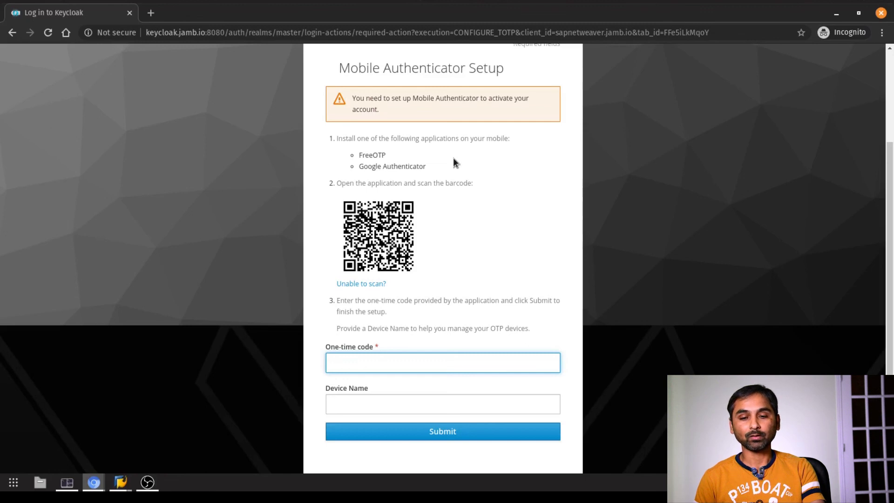
pyautogui.moveTo(454, 158); pyautogui.dragTo(449, 178)
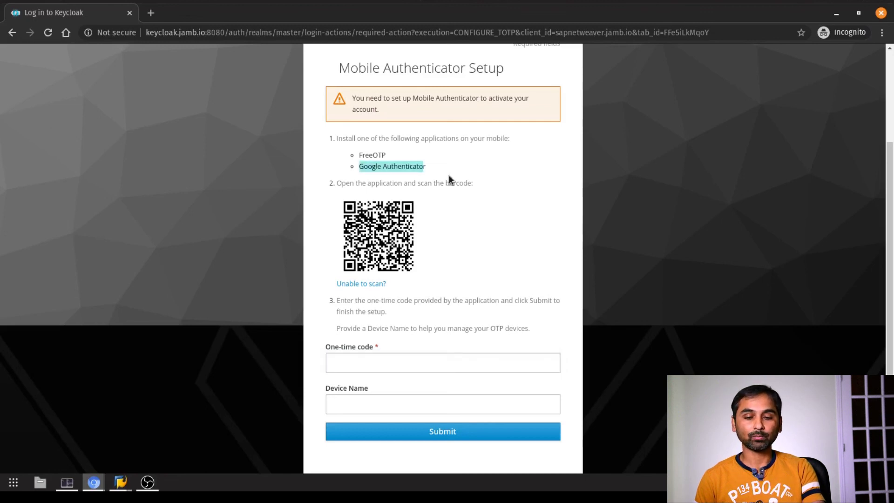